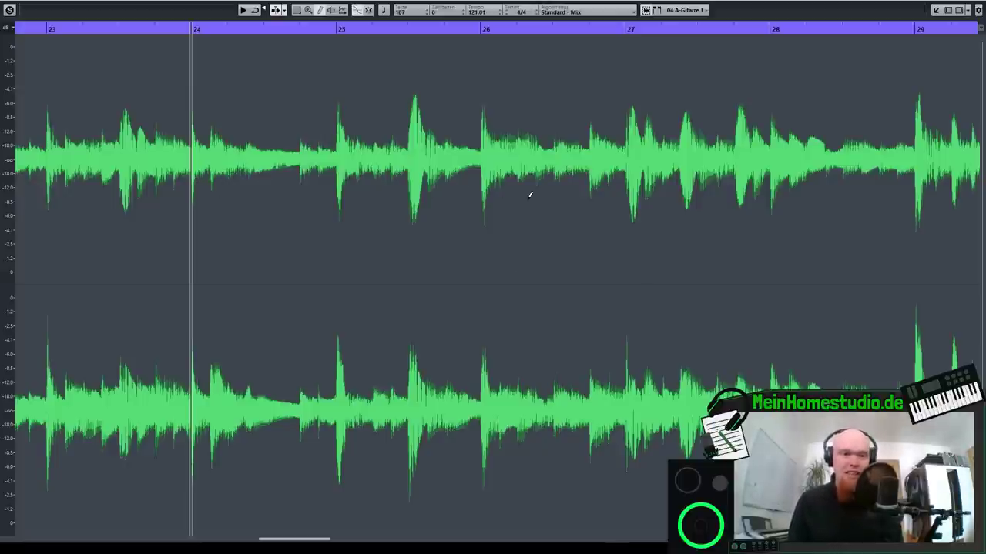
Step: Play the unprocessed guitar passage and load the Compressor into the first insert slot of the 04 A-Gitarre channel
{"action": "key", "text": "space"}
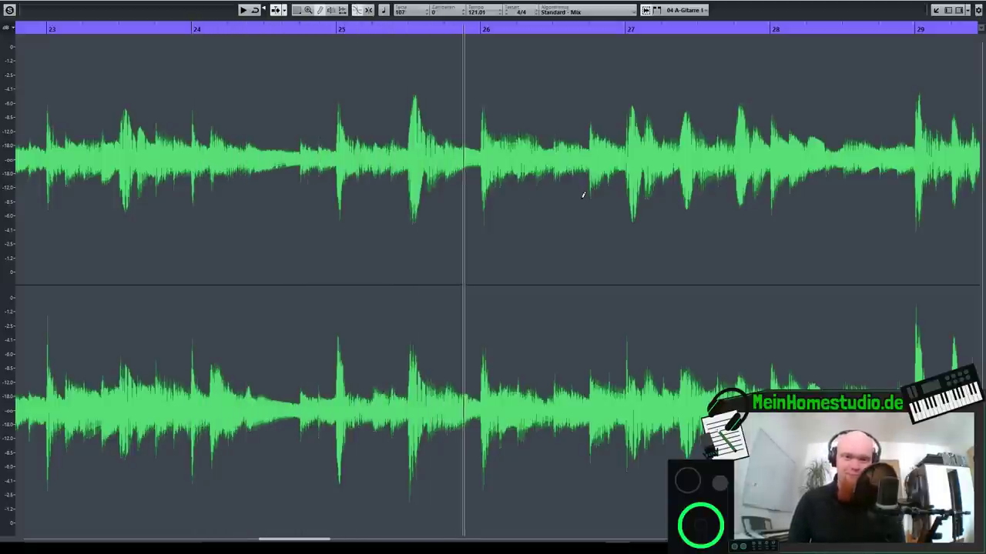
{"action": "key", "text": "space"}
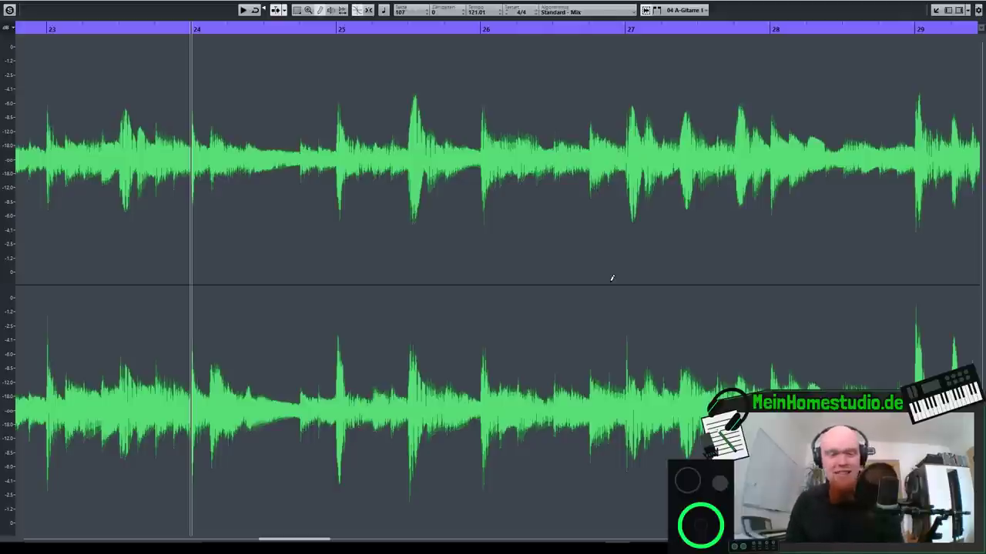
{"action": "key", "text": "F3"}
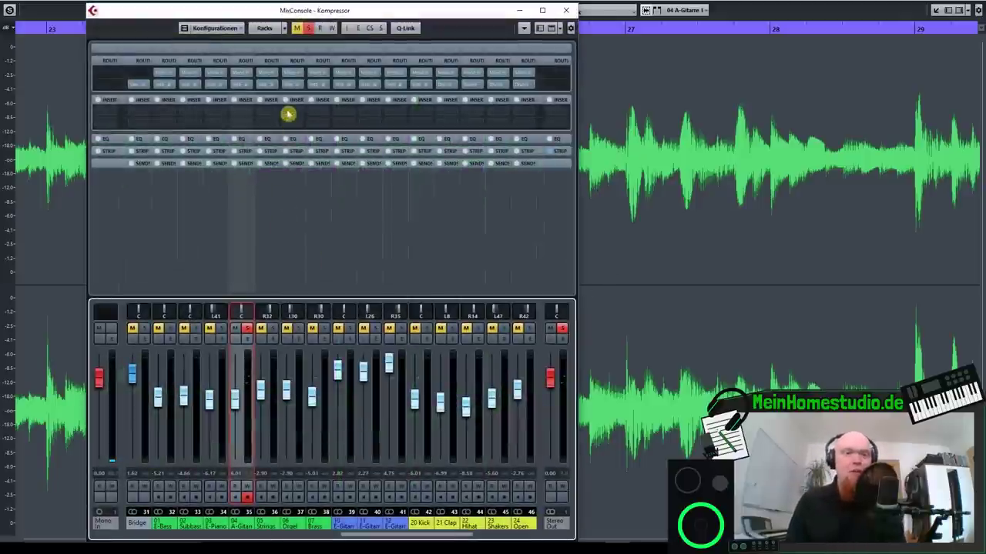
{"action": "left_click", "coordinate": [248, 114]}
{"action": "left_click", "coordinate": [245, 157]}
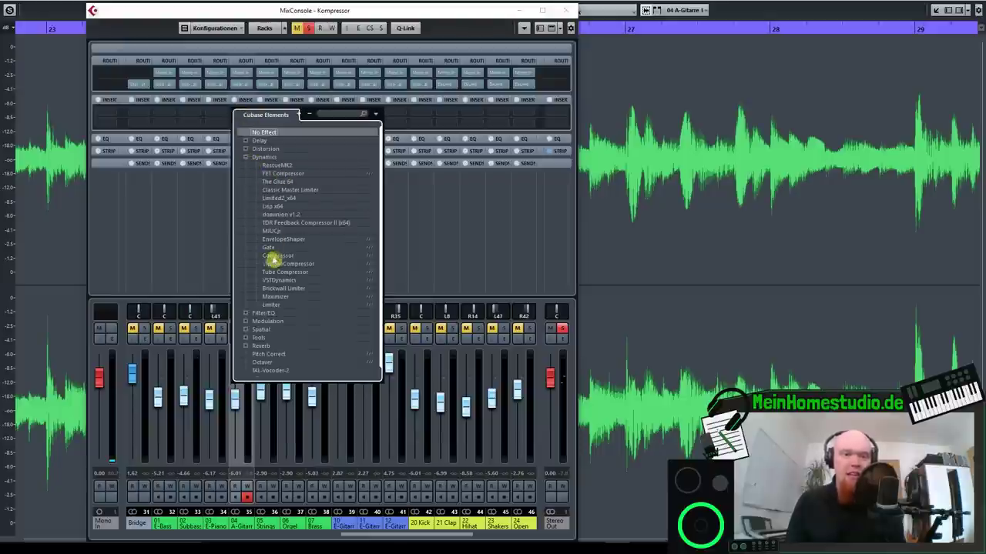
{"action": "left_click", "coordinate": [278, 257]}
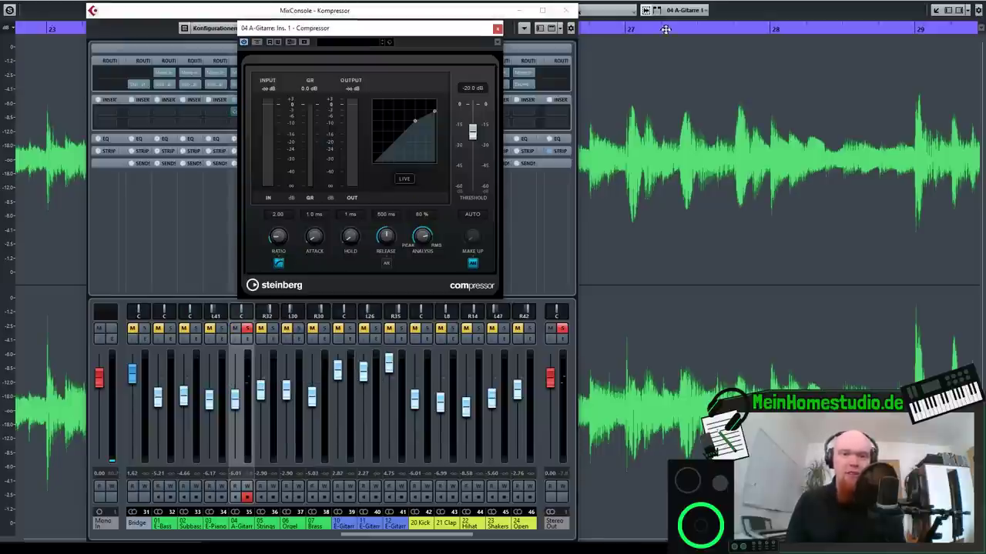
{"action": "left_click", "coordinate": [568, 11]}
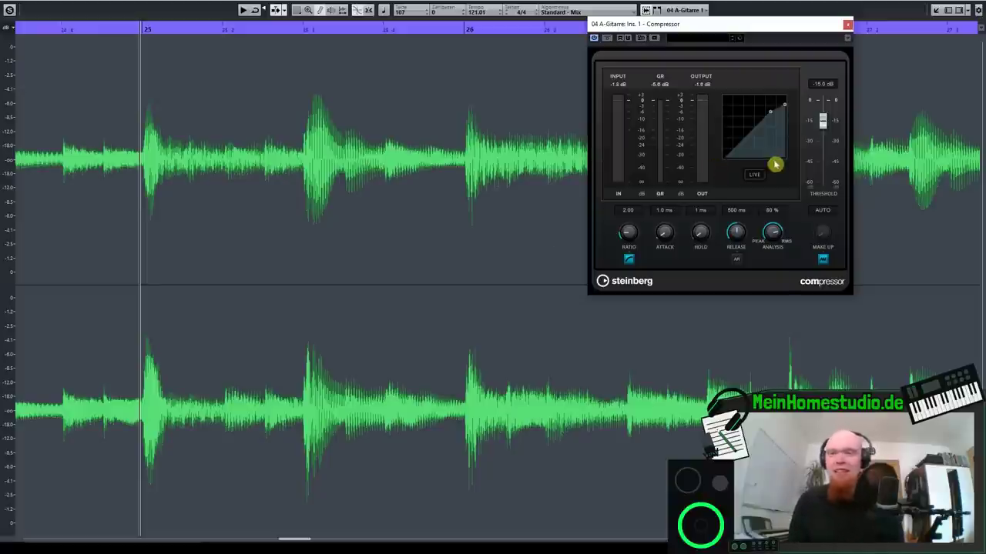
Step: Set the compressor's threshold to -12.0 dB, try ratios of 8.00 and 1.00, and settle on a ratio of 4.08
{"action": "mouse_move", "coordinate": [826, 130]}
{"action": "left_mouse_down"}
{"action": "mouse_move", "coordinate": [821, 123]}
{"action": "mouse_move", "coordinate": [823, 139]}
{"action": "mouse_move", "coordinate": [823, 120]}
{"action": "left_mouse_up"}
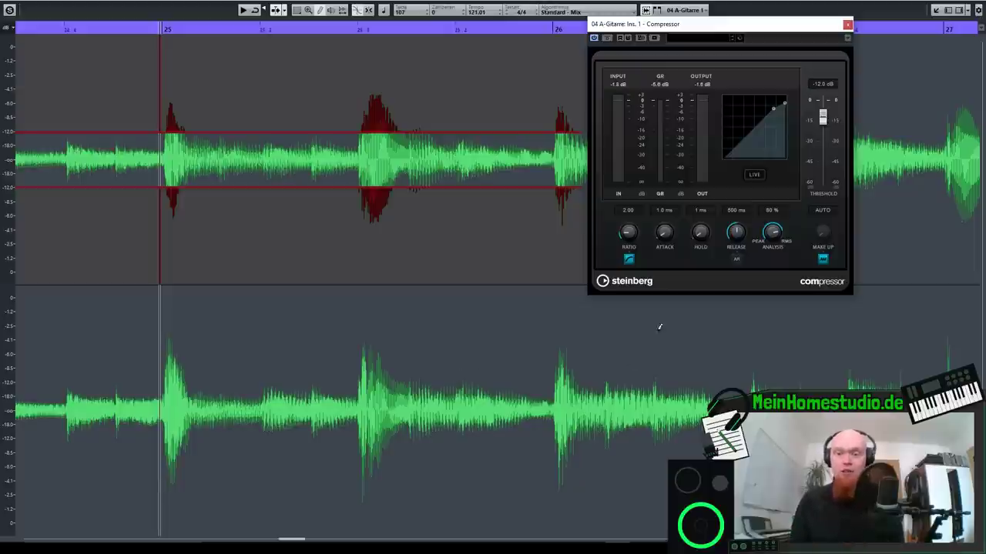
{"action": "left_click_drag", "start_coordinate": [630, 235], "coordinate": [648, 177]}
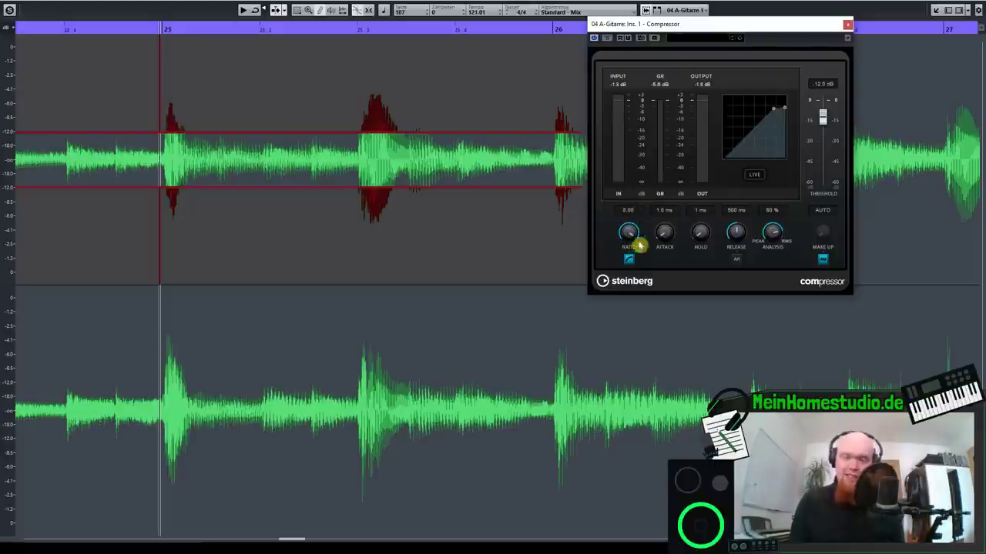
{"action": "left_click_drag", "start_coordinate": [634, 235], "coordinate": [632, 275]}
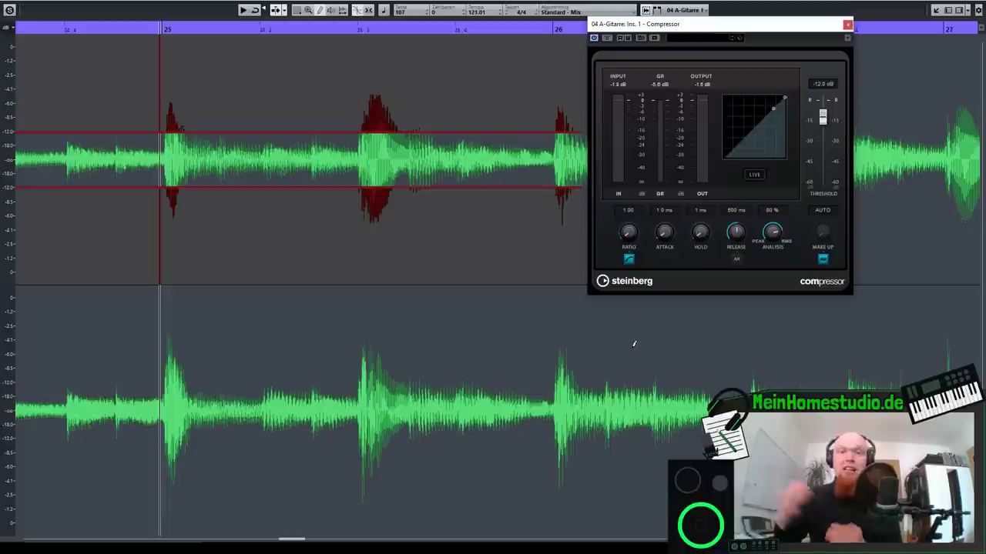
{"action": "left_click_drag", "start_coordinate": [625, 231], "coordinate": [643, 208]}
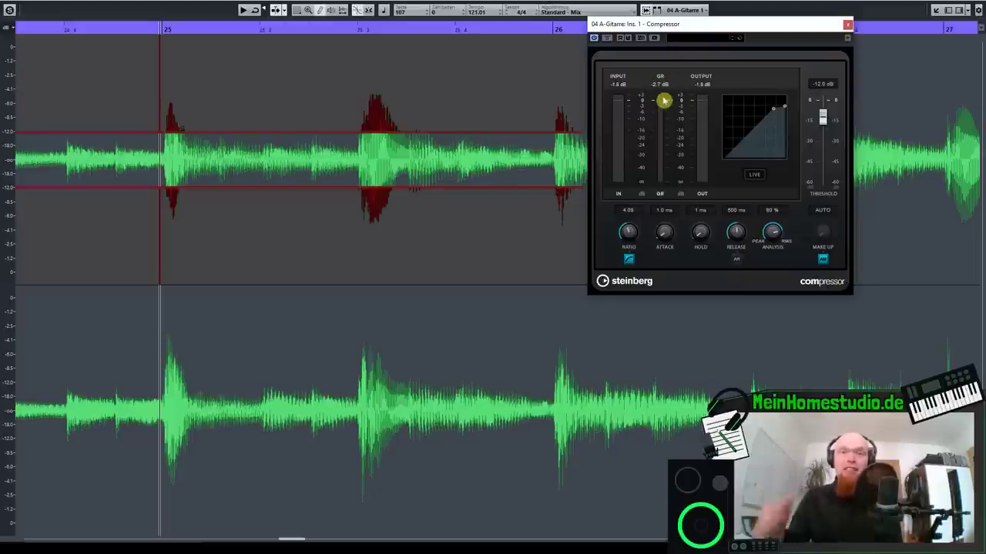
Step: Play the compressed guitar, lower the threshold to -21.4 dB and play the passage again for comparison
{"action": "key", "text": "space"}
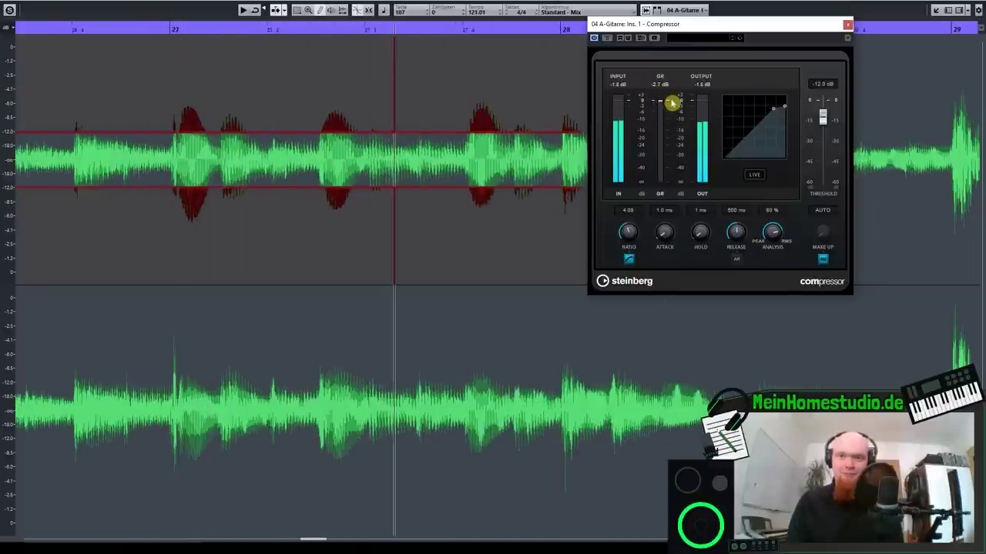
{"action": "key", "text": "space"}
{"action": "left_click_drag", "start_coordinate": [823, 115], "coordinate": [822, 129]}
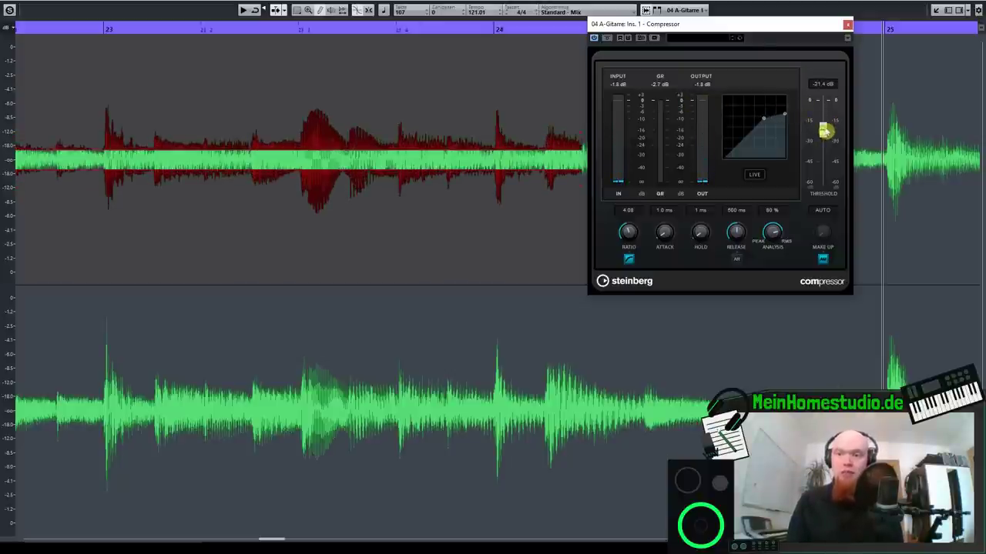
{"action": "key", "text": "space"}
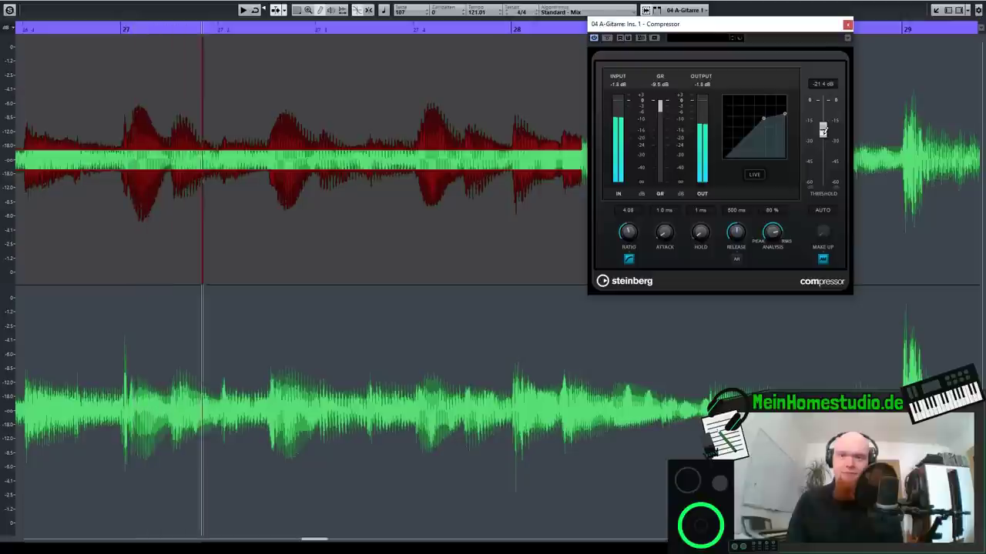
{"action": "key", "text": "space"}
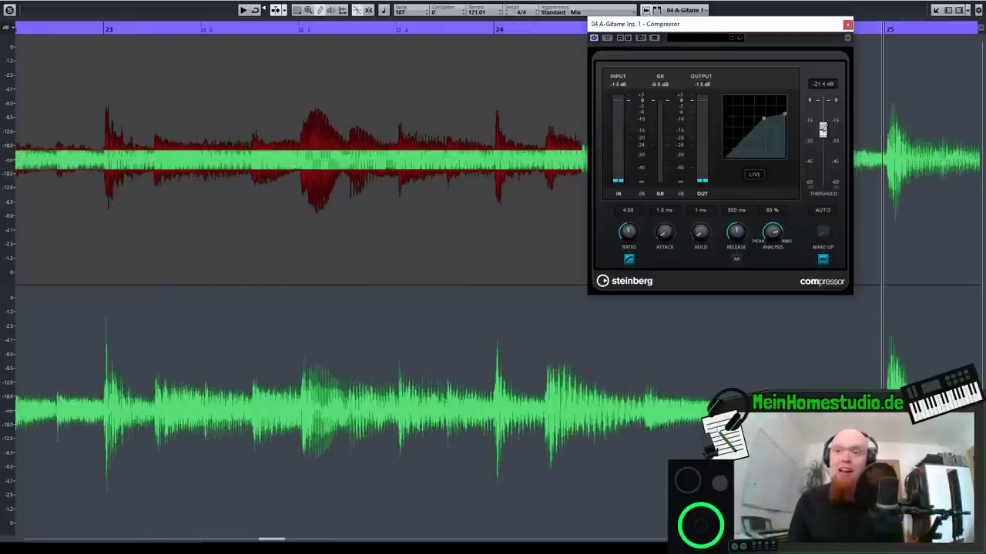
Step: Set the threshold to -12.0 dB, replace auto make-up gain with a manual 4.8 dB and play the guitar
{"action": "left_click_drag", "start_coordinate": [822, 130], "coordinate": [823, 116]}
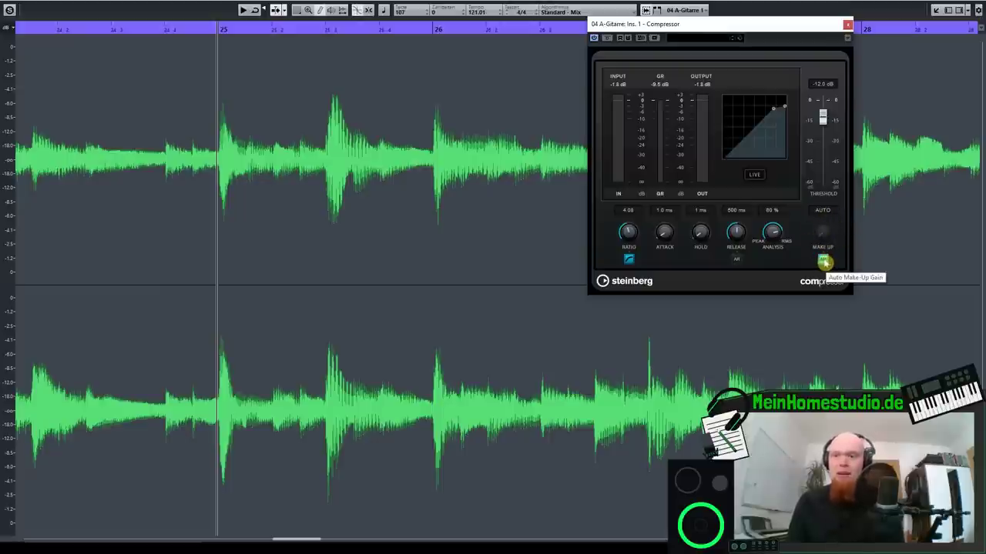
{"action": "left_click", "coordinate": [824, 261]}
{"action": "left_click_drag", "start_coordinate": [824, 236], "coordinate": [825, 232]}
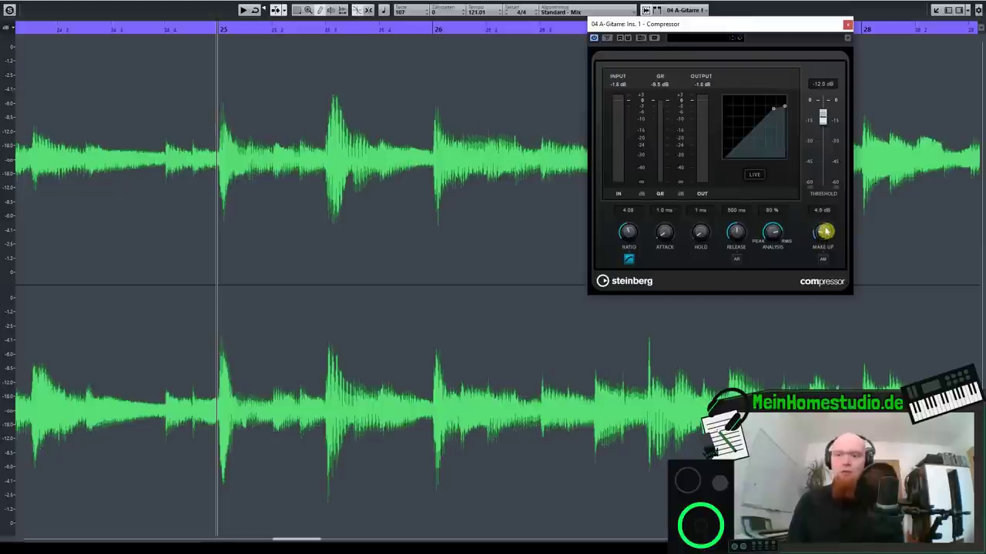
{"action": "key", "text": "space"}
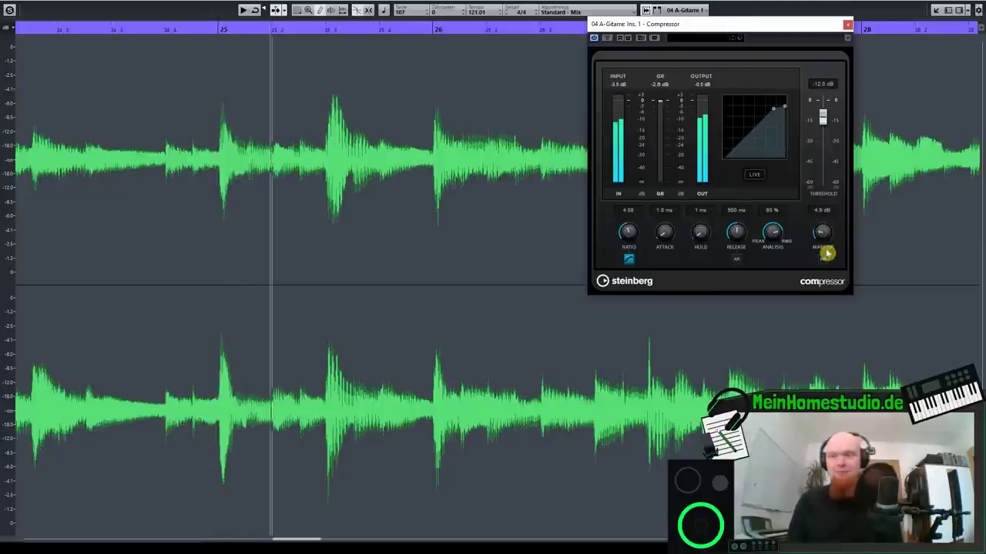
{"action": "left_click_drag", "start_coordinate": [827, 212], "coordinate": [823, 243]}
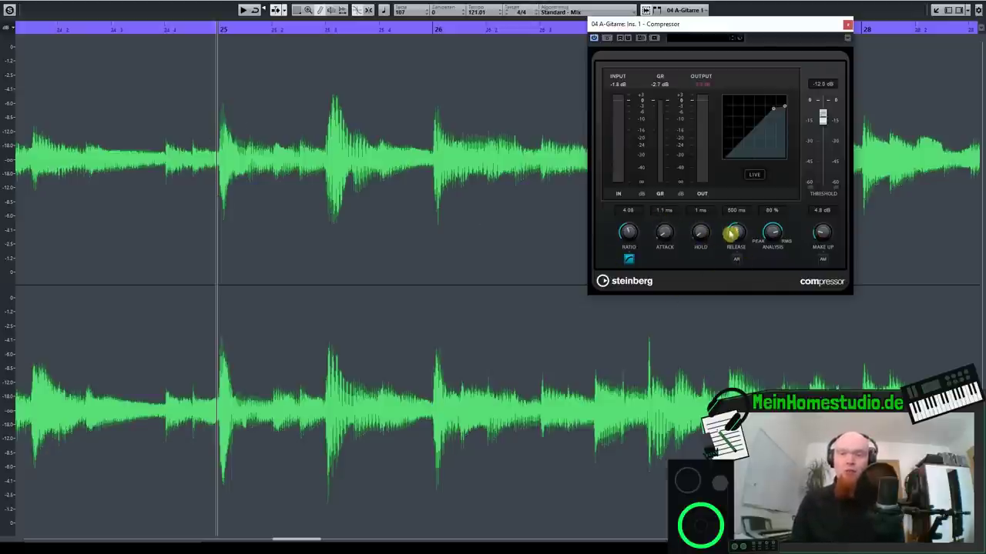
Step: Set the compressor's attack to 50.5 ms, hold to 0 ms and release to 45 ms
{"action": "left_click_drag", "start_coordinate": [667, 236], "coordinate": [676, 222]}
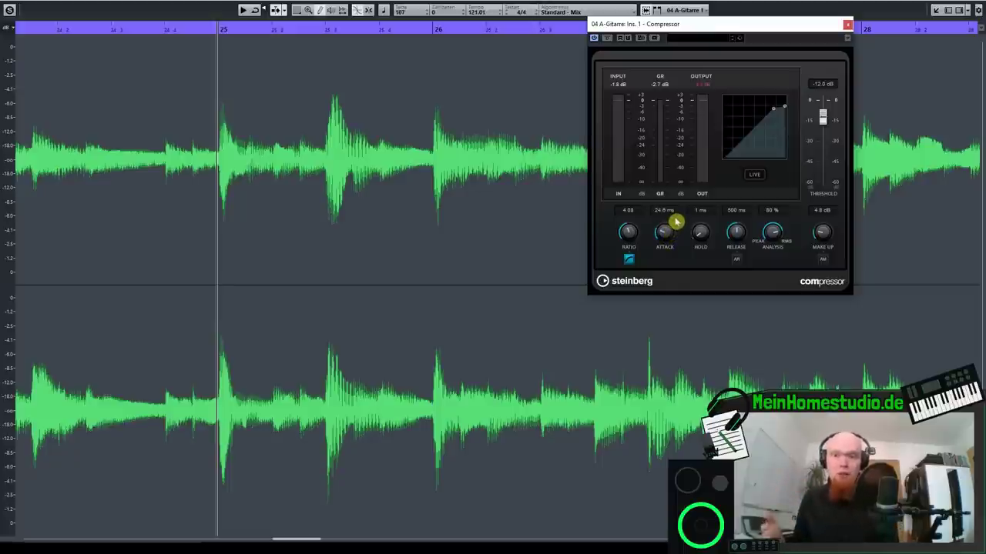
{"action": "mouse_move", "coordinate": [676, 222]}
{"action": "left_mouse_down"}
{"action": "mouse_move", "coordinate": [663, 229]}
{"action": "mouse_move", "coordinate": [669, 233]}
{"action": "left_mouse_up"}
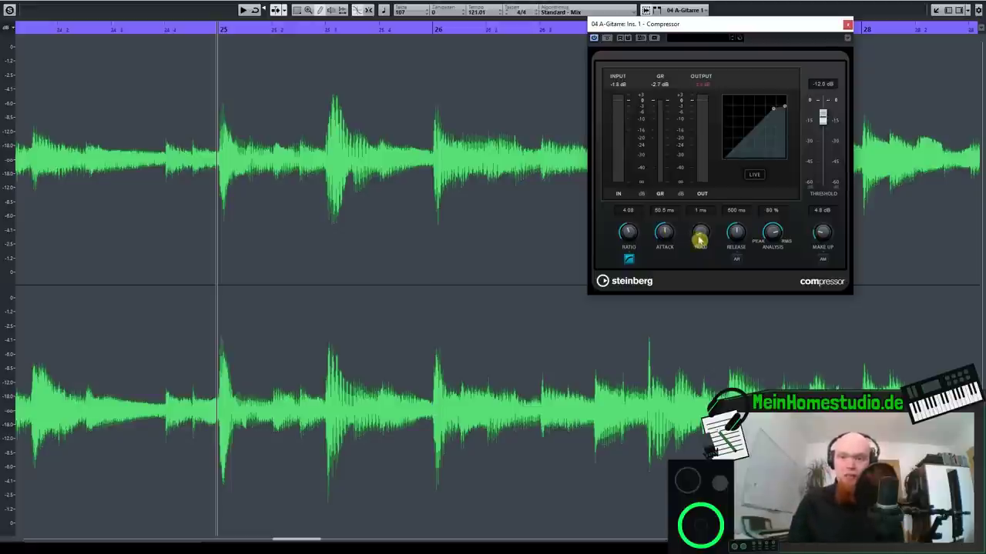
{"action": "left_click_drag", "start_coordinate": [706, 241], "coordinate": [704, 233]}
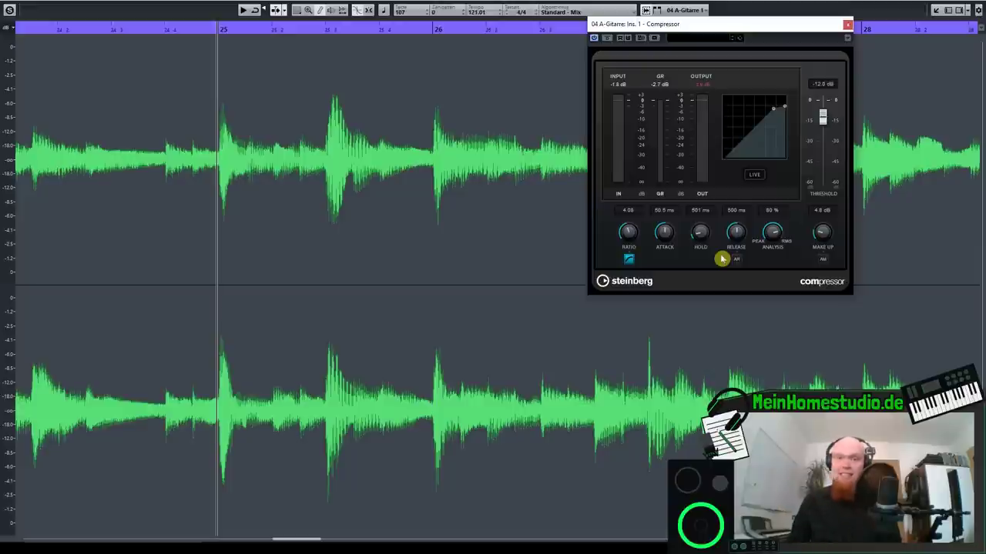
{"action": "left_click_drag", "start_coordinate": [704, 234], "coordinate": [737, 248]}
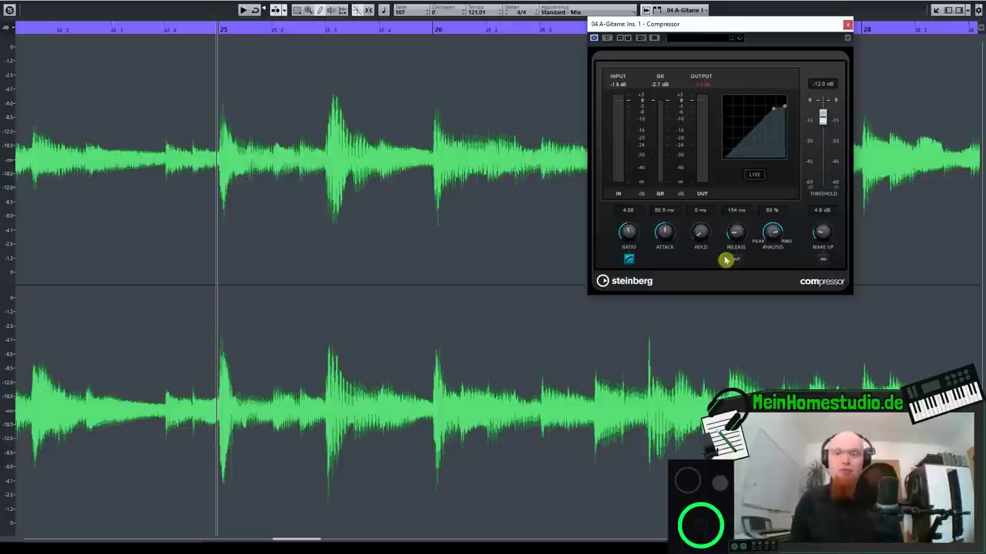
{"action": "left_click_drag", "start_coordinate": [737, 237], "coordinate": [742, 247]}
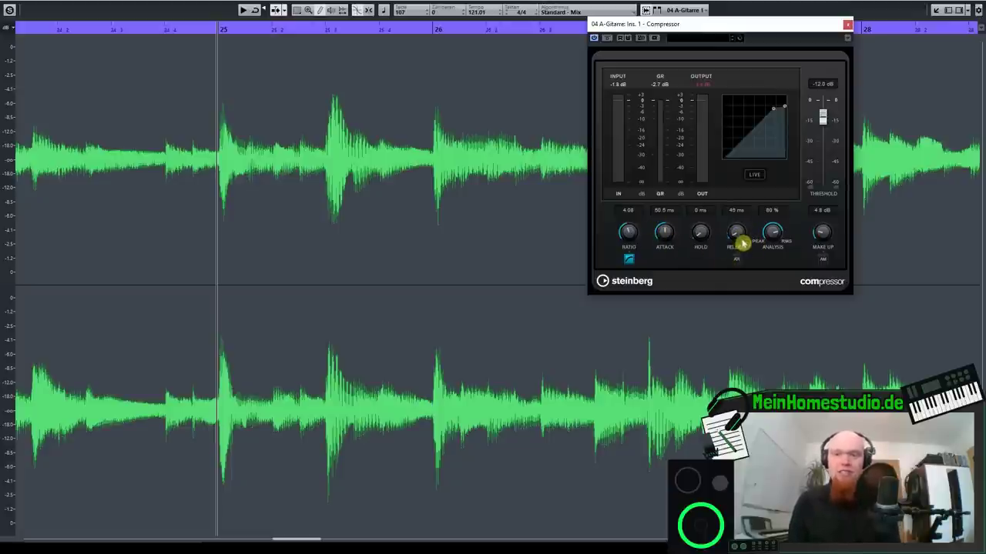
Step: Play the guitar while testing a threshold of -43.1 dB, ending with the threshold at -10.1 dB and the attack at 18.1 ms
{"action": "key", "text": "space"}
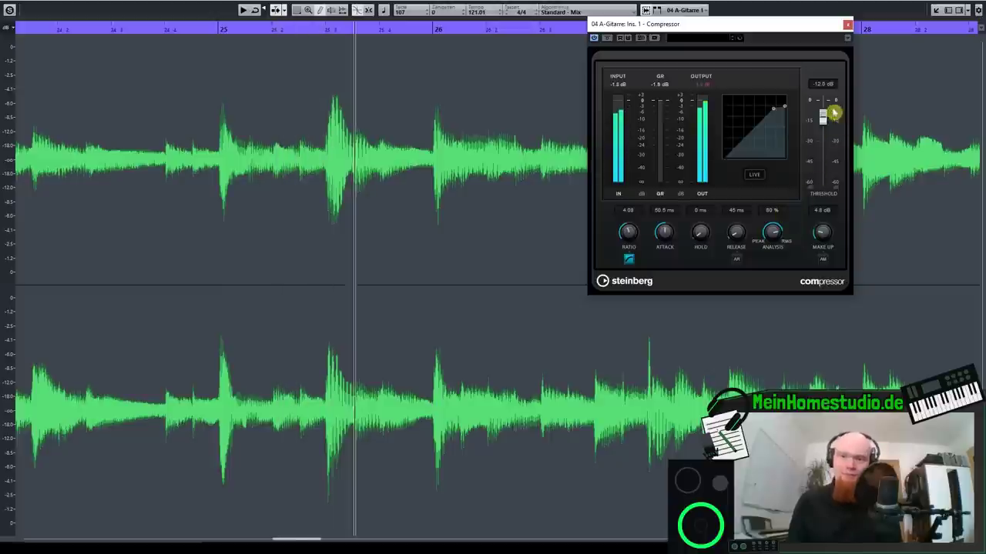
{"action": "key", "text": "space"}
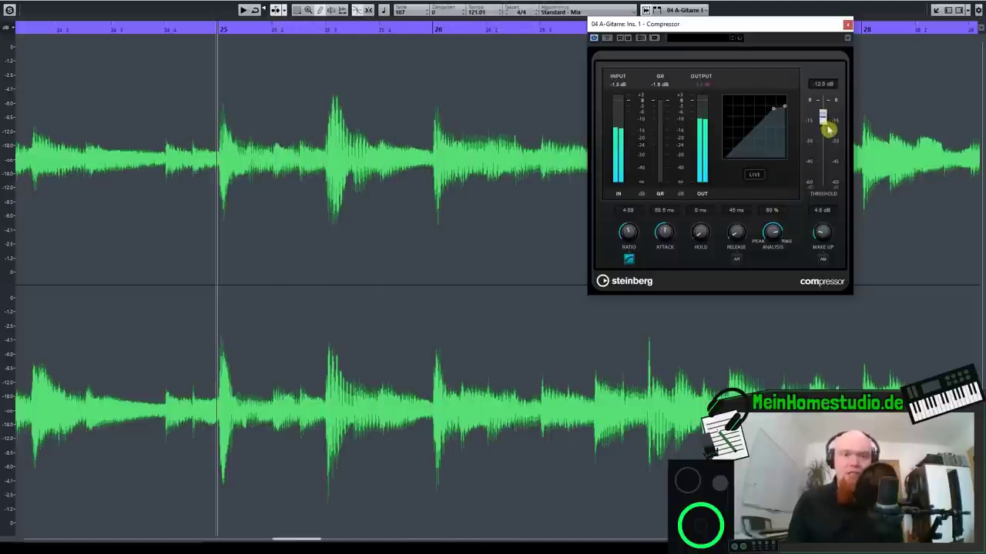
{"action": "left_click", "coordinate": [91, 31]}
{"action": "key", "text": "space"}
{"action": "left_click_drag", "start_coordinate": [822, 115], "coordinate": [826, 161]}
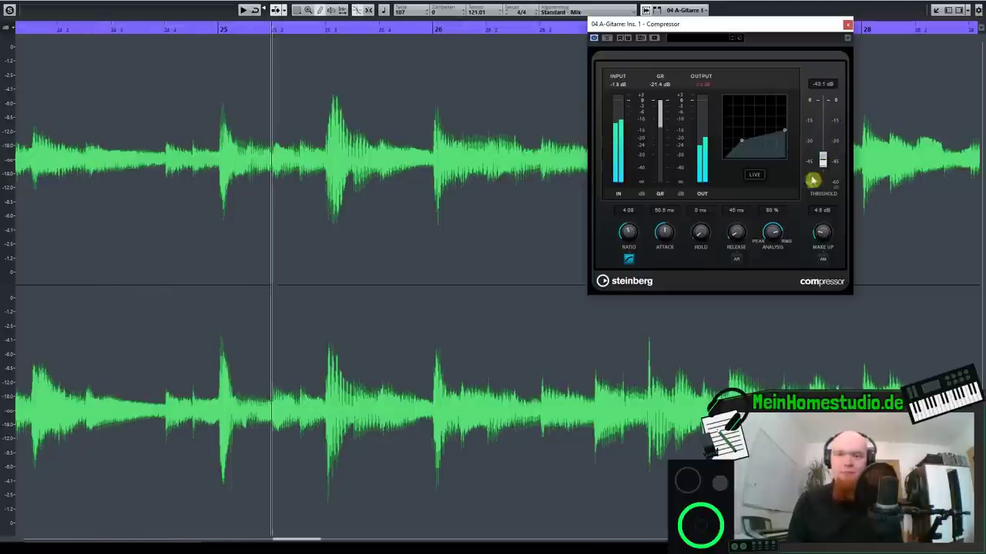
{"action": "left_click_drag", "start_coordinate": [671, 235], "coordinate": [674, 234]}
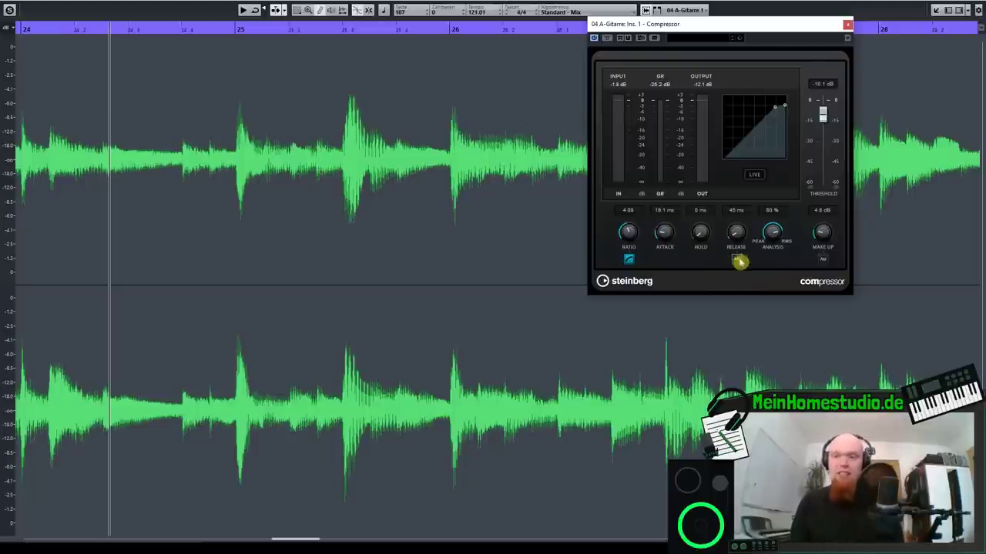
Step: Toggle auto release on and off, and try attack/release pairs of 45.1/15 ms and 7.6/401 ms
{"action": "left_click", "coordinate": [735, 260]}
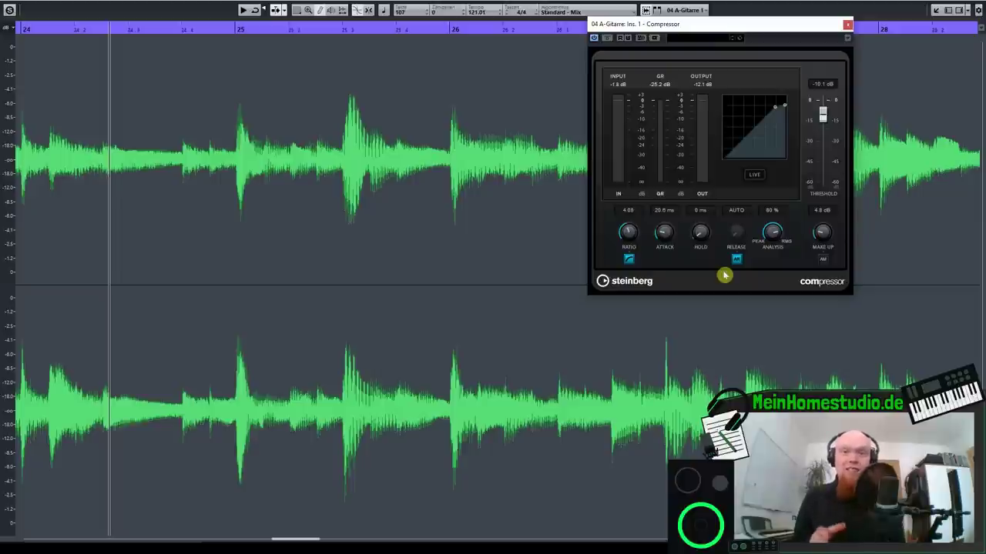
{"action": "left_click", "coordinate": [735, 260]}
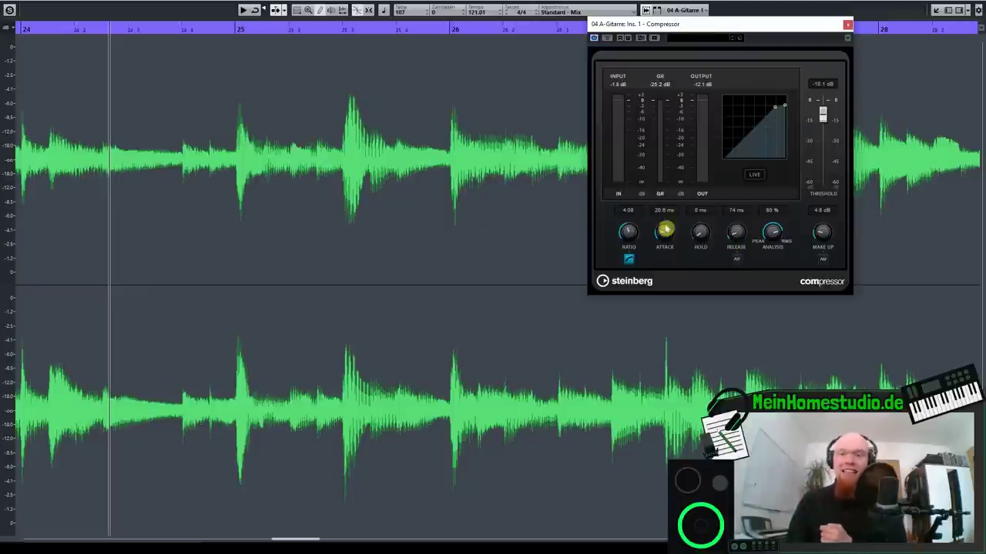
{"action": "left_click_drag", "start_coordinate": [666, 232], "coordinate": [675, 214]}
{"action": "left_click_drag", "start_coordinate": [739, 239], "coordinate": [743, 258]}
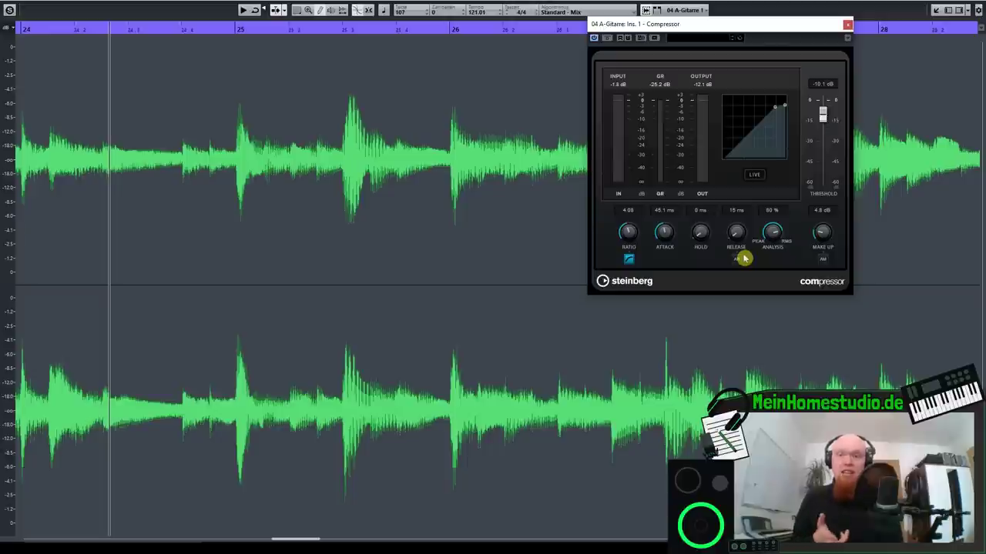
{"action": "left_click_drag", "start_coordinate": [664, 235], "coordinate": [675, 280]}
{"action": "mouse_move", "coordinate": [729, 240]}
{"action": "left_mouse_down"}
{"action": "mouse_move", "coordinate": [744, 222]}
{"action": "mouse_move", "coordinate": [735, 243]}
{"action": "left_mouse_up"}
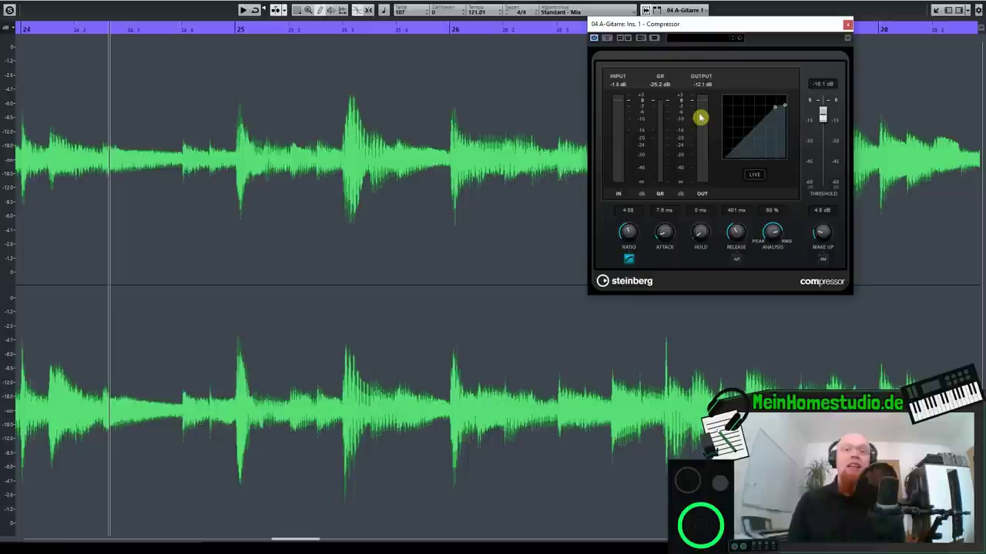
Step: Load the compressor preset Snare Compression 1 and adjust its threshold to -17.3 dB
{"action": "left_click", "coordinate": [695, 39]}
{"action": "scroll", "coordinate": [737, 167], "scroll_direction": "down", "scroll_amount": 2}
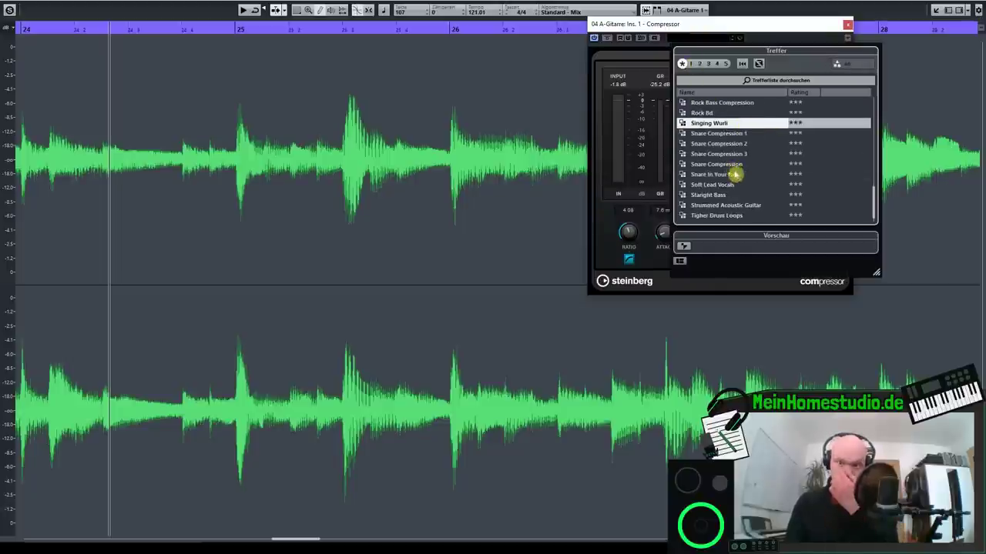
{"action": "double_click", "coordinate": [718, 134]}
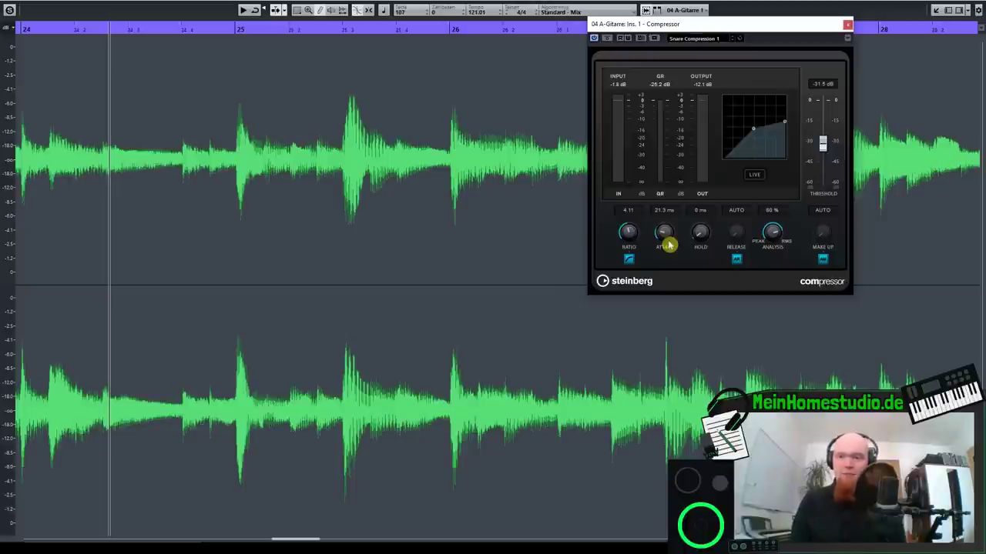
{"action": "mouse_move", "coordinate": [821, 144]}
{"action": "left_mouse_down"}
{"action": "mouse_move", "coordinate": [823, 119]}
{"action": "mouse_move", "coordinate": [824, 135]}
{"action": "left_mouse_up"}
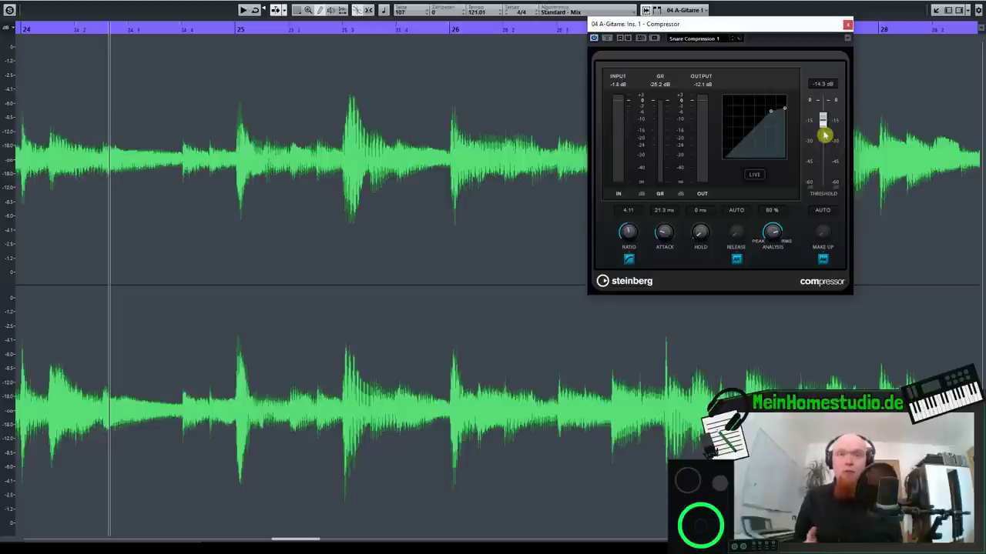
{"action": "mouse_move", "coordinate": [824, 135]}
{"action": "left_mouse_down"}
{"action": "mouse_move", "coordinate": [823, 116]}
{"action": "mouse_move", "coordinate": [825, 133]}
{"action": "left_mouse_up"}
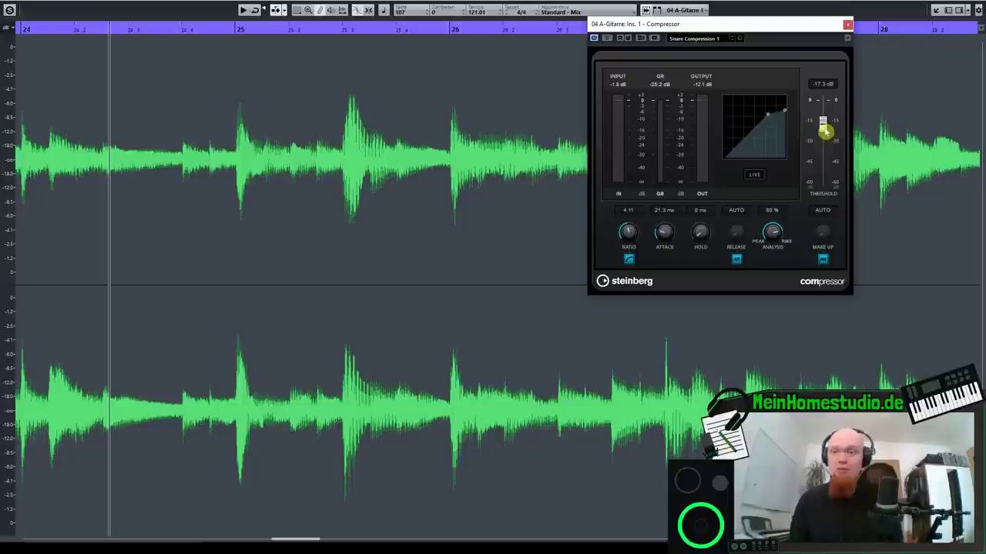
Step: Set the compressor's threshold to -11.3 dB and its ratio to 2.88
{"action": "left_click_drag", "start_coordinate": [825, 131], "coordinate": [823, 117]}
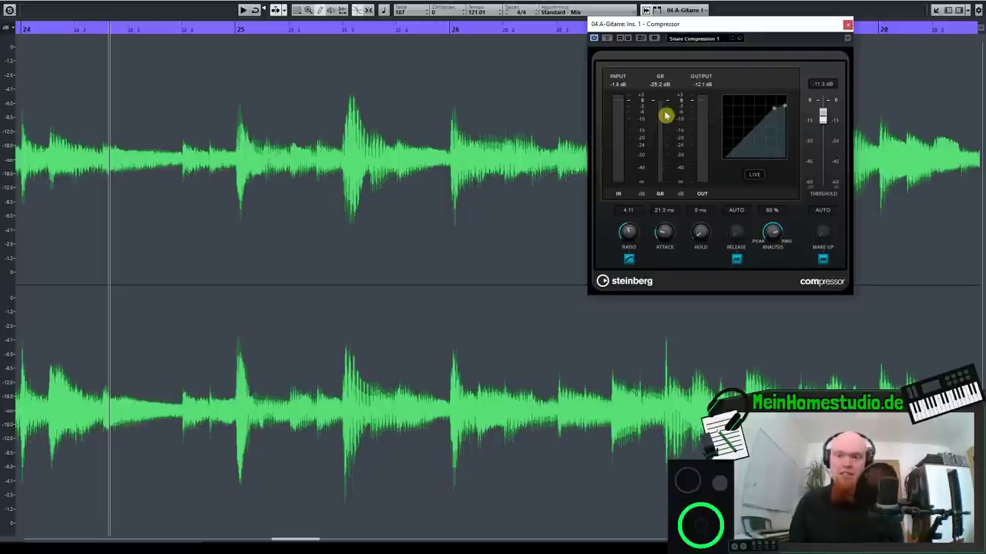
{"action": "left_click_drag", "start_coordinate": [631, 238], "coordinate": [629, 241]}
{"action": "mouse_move", "coordinate": [630, 236]}
{"action": "left_mouse_down"}
{"action": "mouse_move", "coordinate": [632, 248]}
{"action": "mouse_move", "coordinate": [634, 224]}
{"action": "mouse_move", "coordinate": [630, 243]}
{"action": "left_mouse_up"}
{"action": "mouse_move", "coordinate": [824, 119]}
{"action": "left_mouse_down"}
{"action": "mouse_move", "coordinate": [823, 109]}
{"action": "mouse_move", "coordinate": [823, 118]}
{"action": "left_mouse_up"}
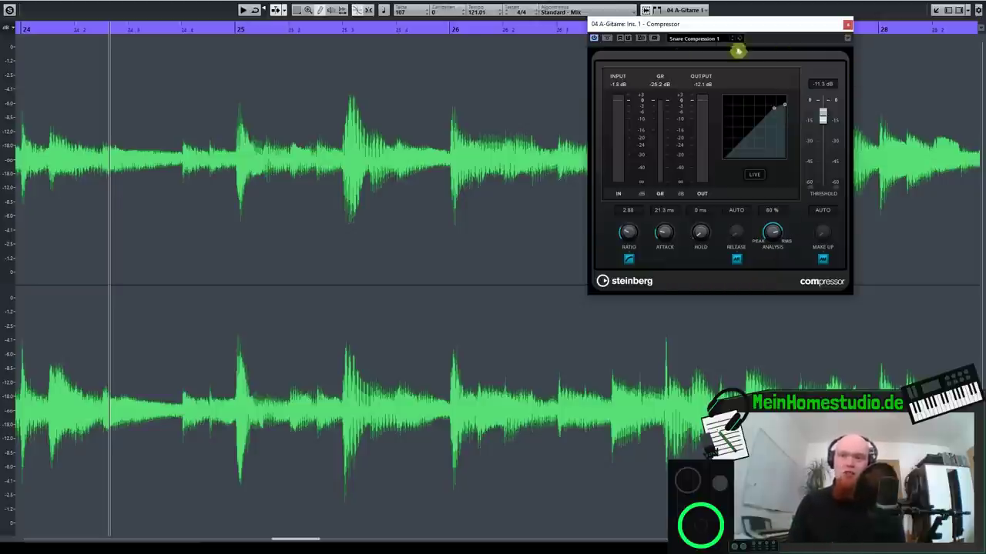
{"action": "left_click_drag", "start_coordinate": [750, 36], "coordinate": [730, 35]}
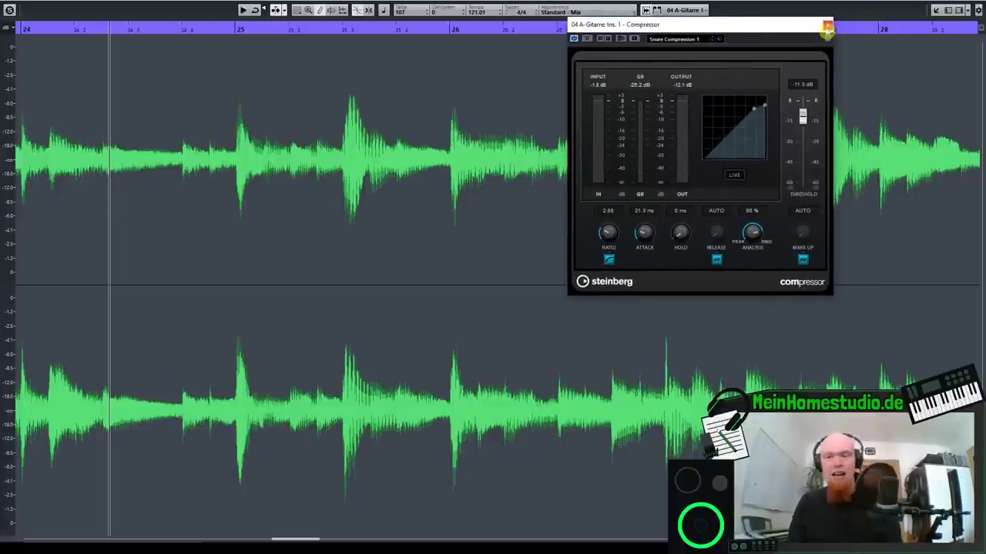
Step: Close the compressor and replace it with the Tube Compressor in the first insert slot of the 04 A-Gitarre channel
{"action": "left_click", "coordinate": [827, 28]}
{"action": "key", "text": "F3"}
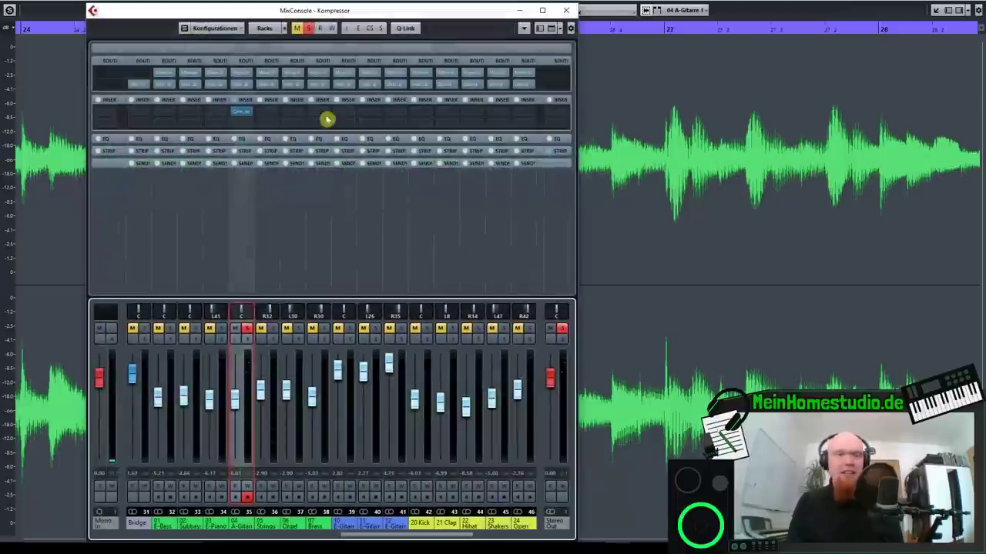
{"action": "left_click", "coordinate": [247, 114]}
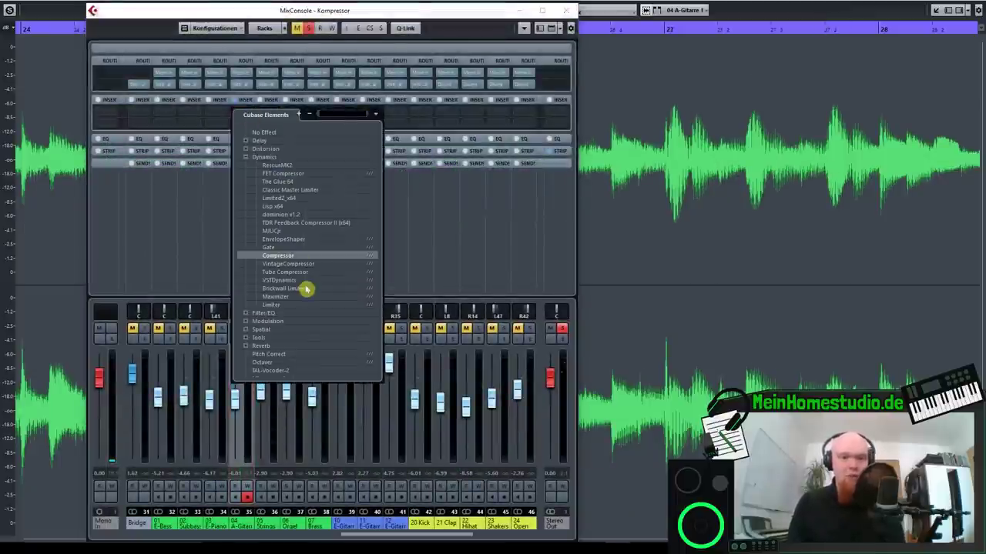
{"action": "left_click", "coordinate": [273, 272]}
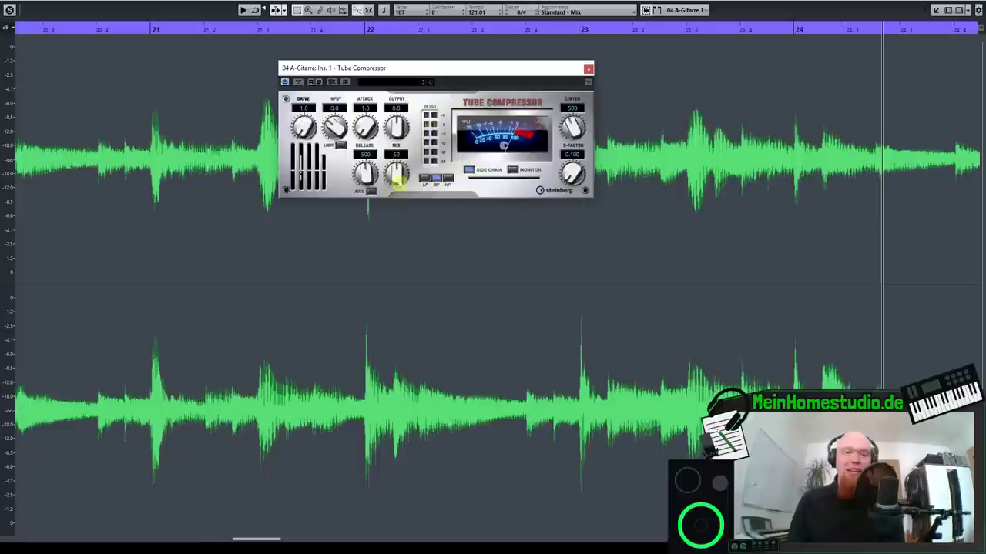
Step: Set the Tube Compressor's mix to 100 and try drive values of 2.3 and 4.3, ending at 3.4
{"action": "left_click_drag", "start_coordinate": [394, 177], "coordinate": [397, 112]}
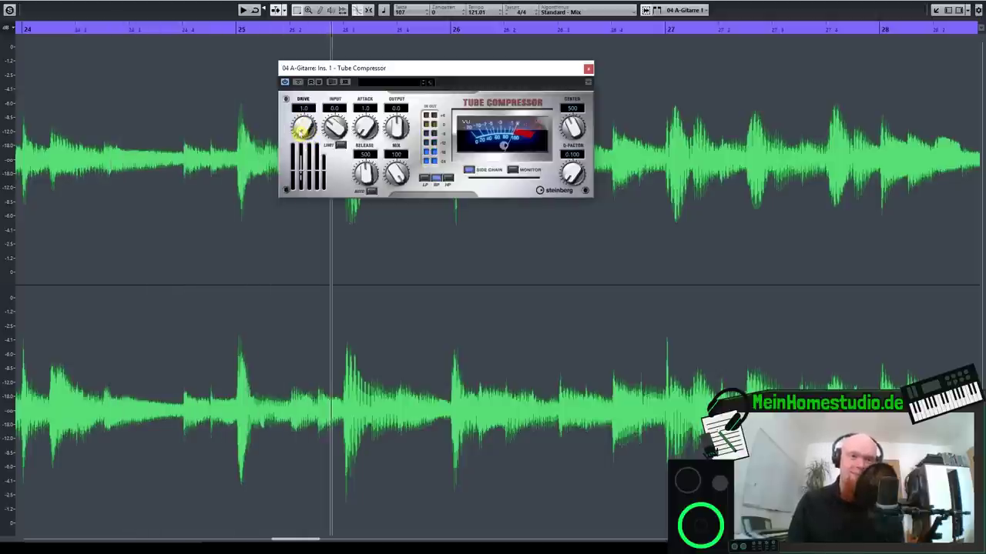
{"action": "left_click_drag", "start_coordinate": [304, 131], "coordinate": [300, 107]}
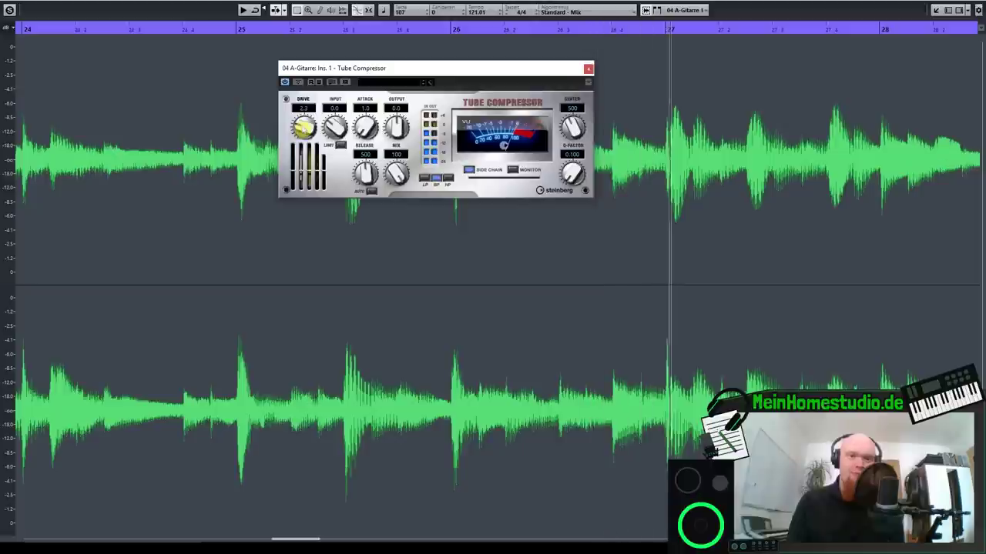
{"action": "mouse_move", "coordinate": [304, 123]}
{"action": "left_mouse_down"}
{"action": "mouse_move", "coordinate": [304, 109]}
{"action": "mouse_move", "coordinate": [305, 131]}
{"action": "mouse_move", "coordinate": [302, 120]}
{"action": "left_mouse_up"}
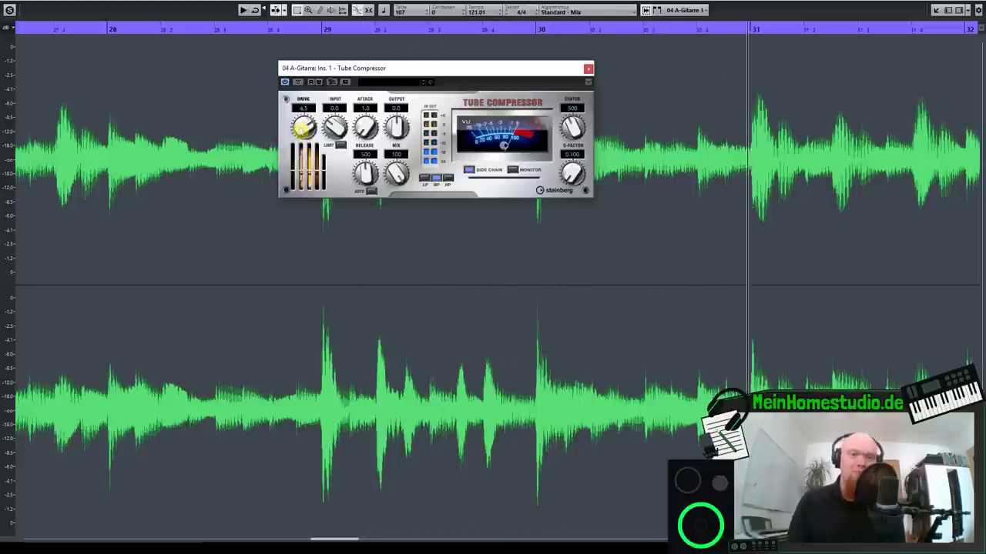
{"action": "left_click_drag", "start_coordinate": [304, 128], "coordinate": [306, 154]}
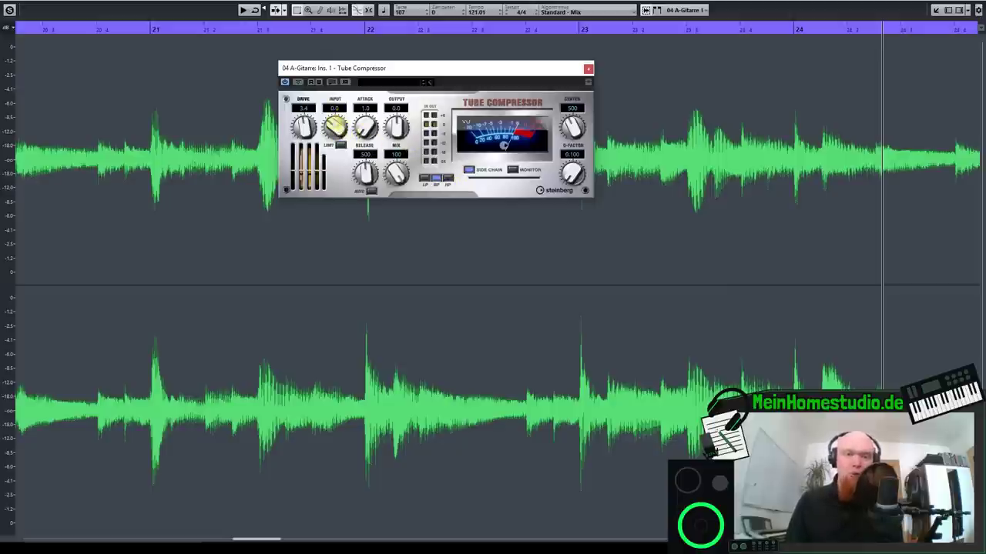
Step: Balance the Tube Compressor's gain during playback, ending with drive at 1.0, input at 19.4 and output at -1.7
{"action": "left_click_drag", "start_coordinate": [333, 132], "coordinate": [349, 121]}
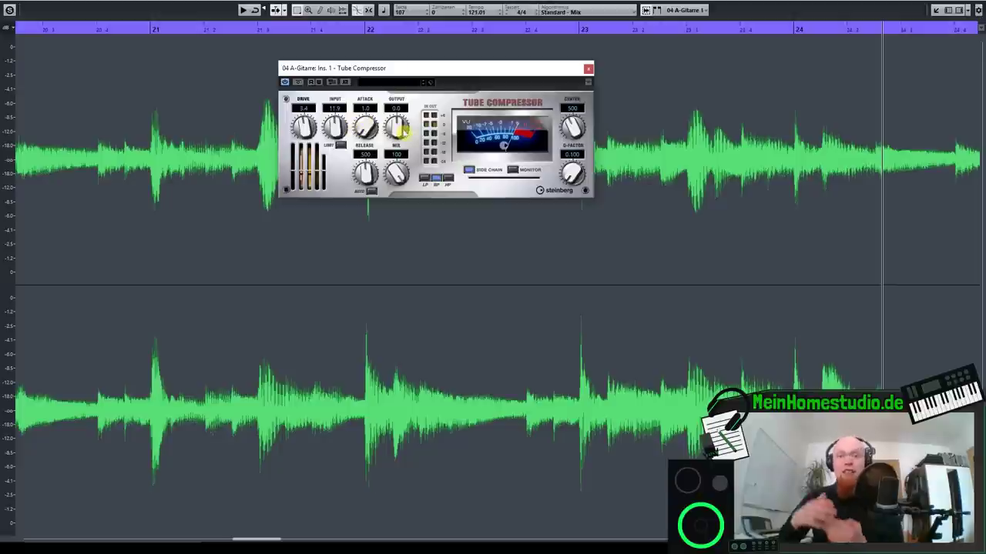
{"action": "left_click_drag", "start_coordinate": [395, 127], "coordinate": [396, 136]}
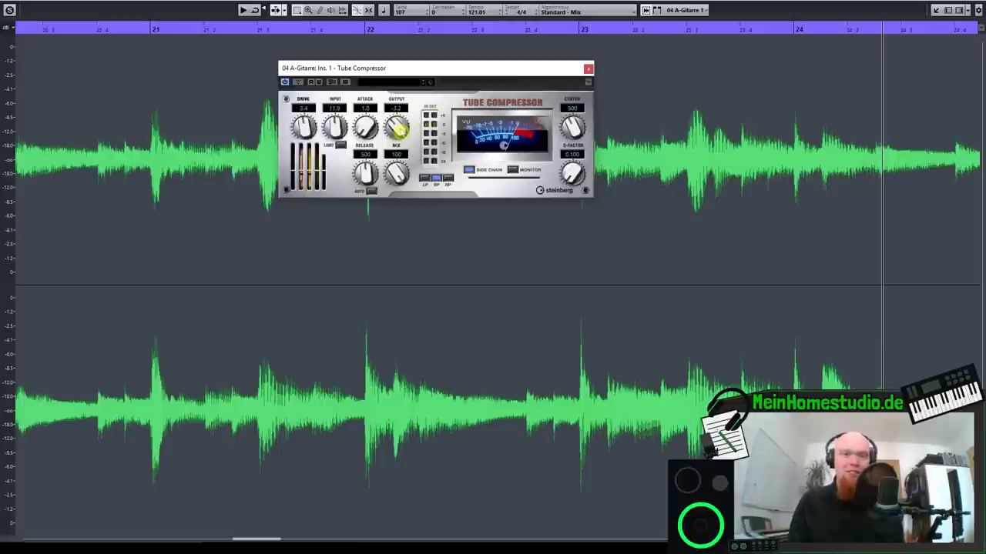
{"action": "left_click_drag", "start_coordinate": [304, 128], "coordinate": [347, 121]}
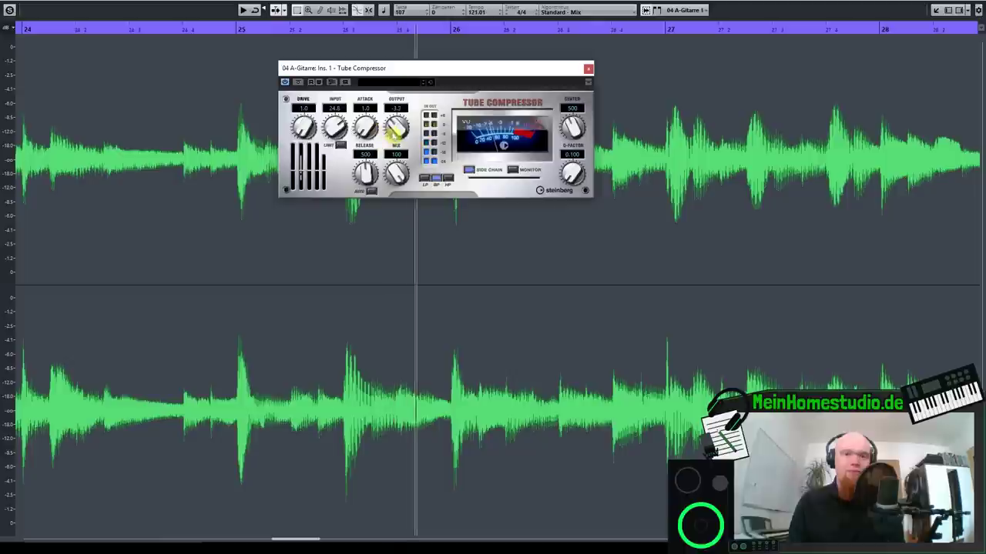
{"action": "left_click_drag", "start_coordinate": [405, 132], "coordinate": [403, 125]}
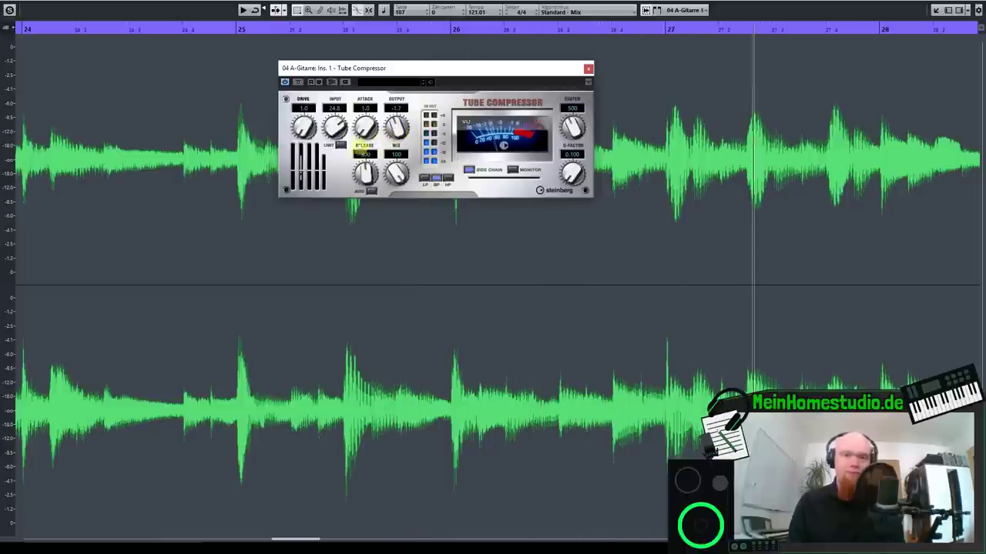
{"action": "left_click_drag", "start_coordinate": [341, 131], "coordinate": [341, 137]}
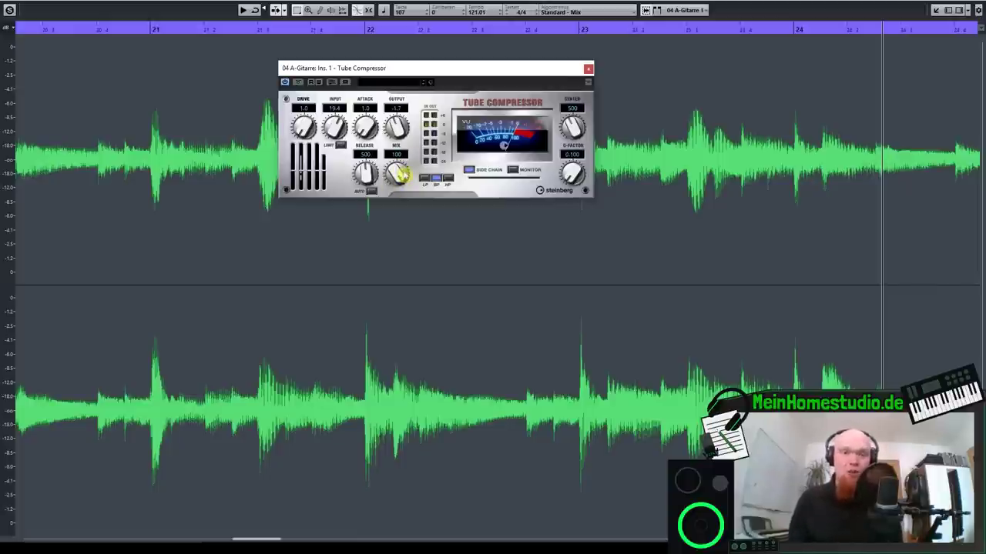
Step: Try the Tube Compressor's mix at 0, 100 and 52, then return it to 100
{"action": "left_click_drag", "start_coordinate": [398, 172], "coordinate": [401, 299]}
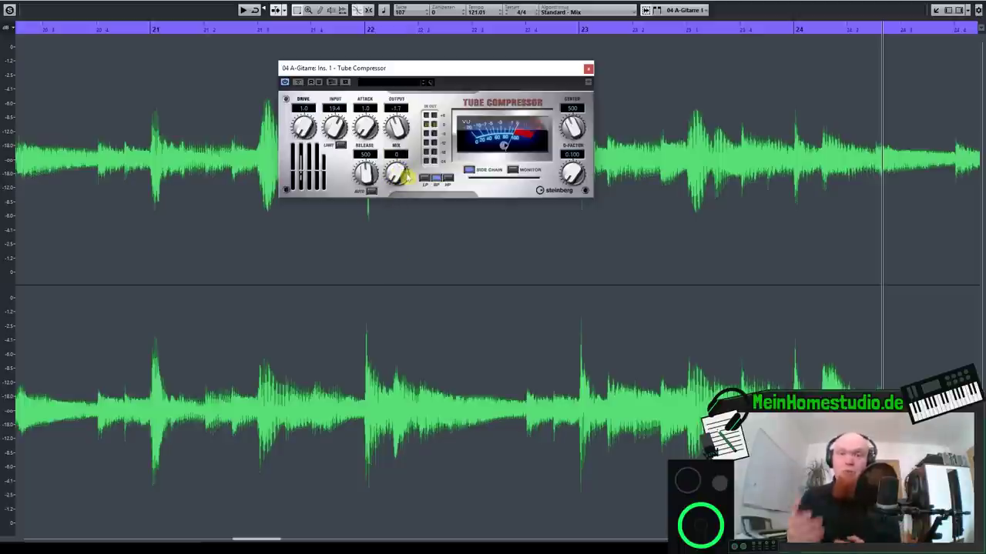
{"action": "left_click_drag", "start_coordinate": [404, 176], "coordinate": [403, 74]}
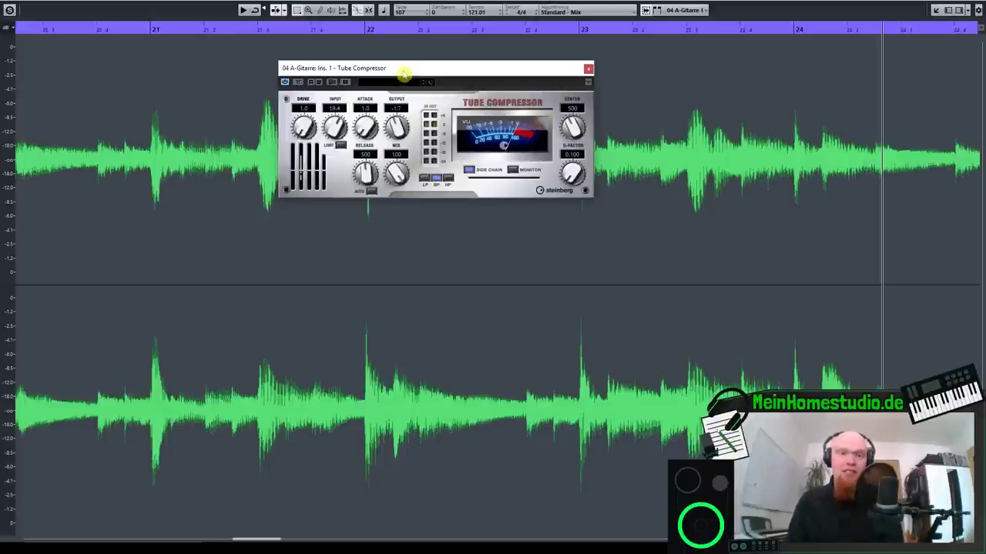
{"action": "left_click_drag", "start_coordinate": [395, 175], "coordinate": [399, 222]}
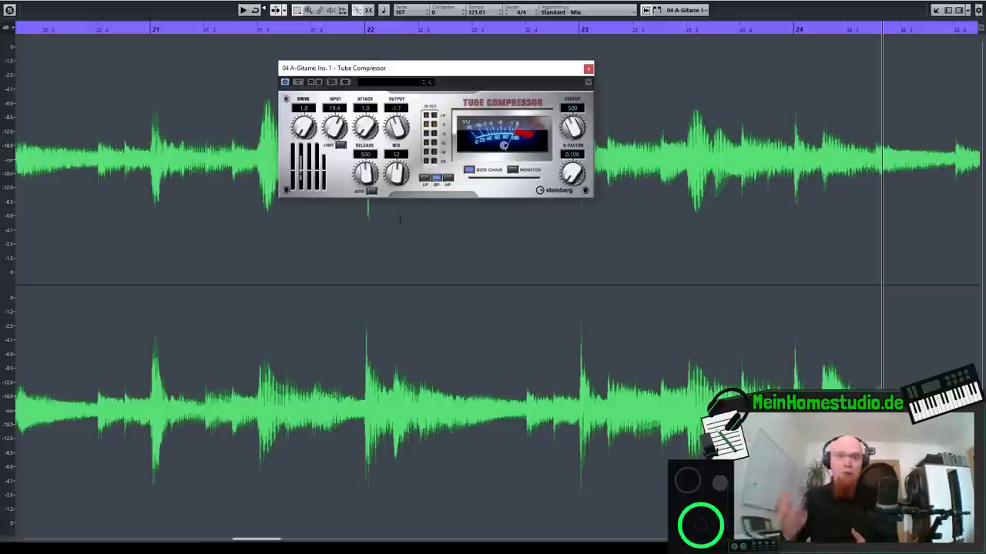
{"action": "left_click_drag", "start_coordinate": [396, 174], "coordinate": [419, 133]}
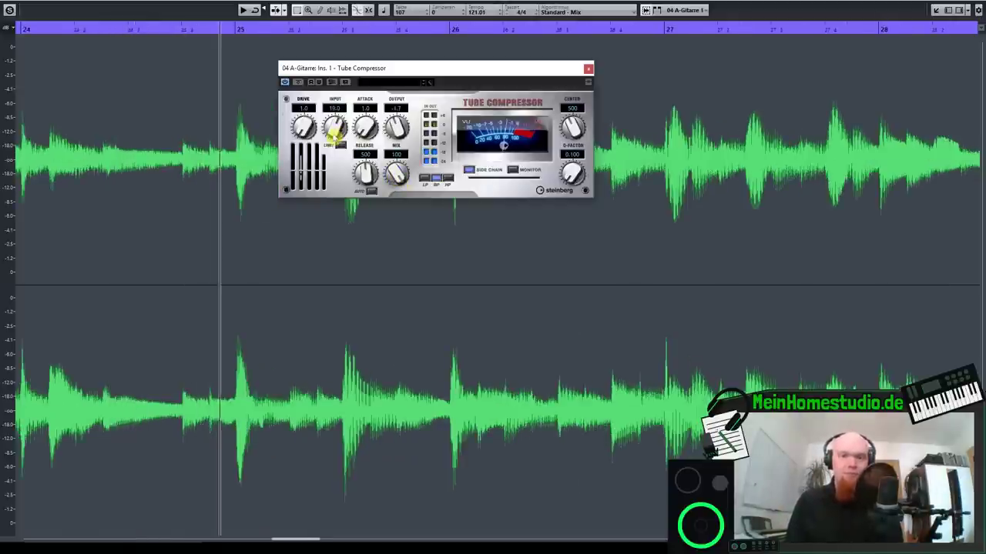
Step: Set the input to 13.7 and drive to 2.0 during playback, compare with mix at 0, and settle the mix at 43
{"action": "left_click_drag", "start_coordinate": [336, 129], "coordinate": [308, 125]}
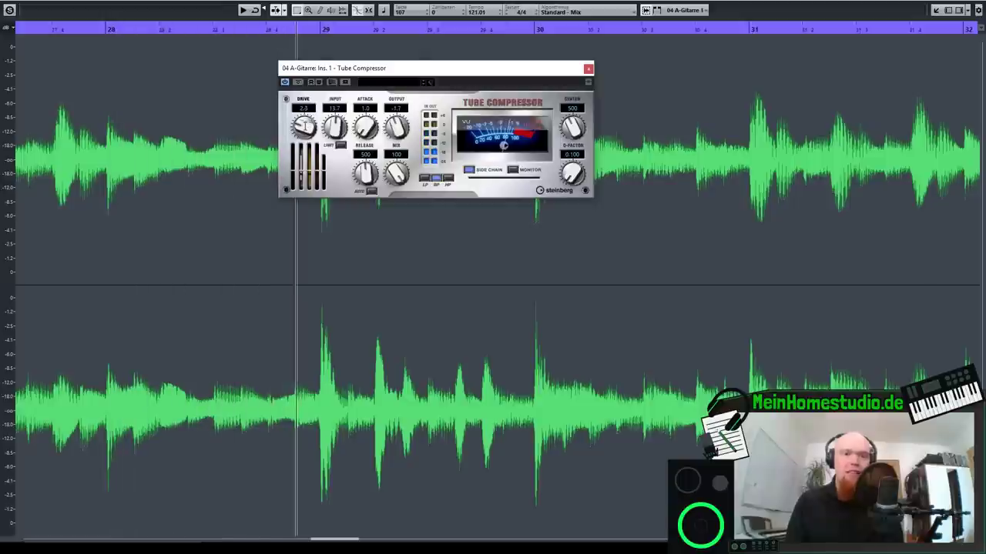
{"action": "left_click_drag", "start_coordinate": [307, 127], "coordinate": [306, 133]}
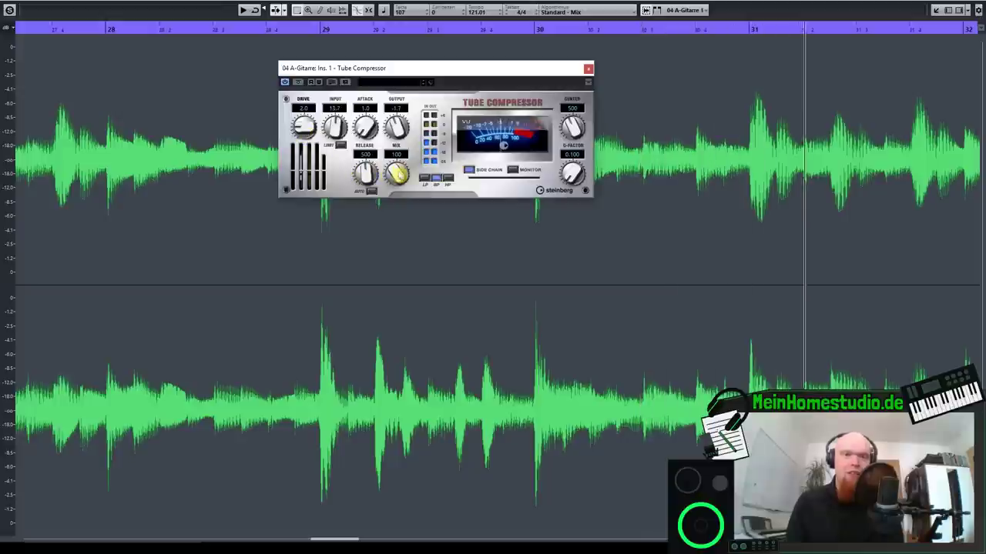
{"action": "left_click_drag", "start_coordinate": [398, 174], "coordinate": [398, 327]}
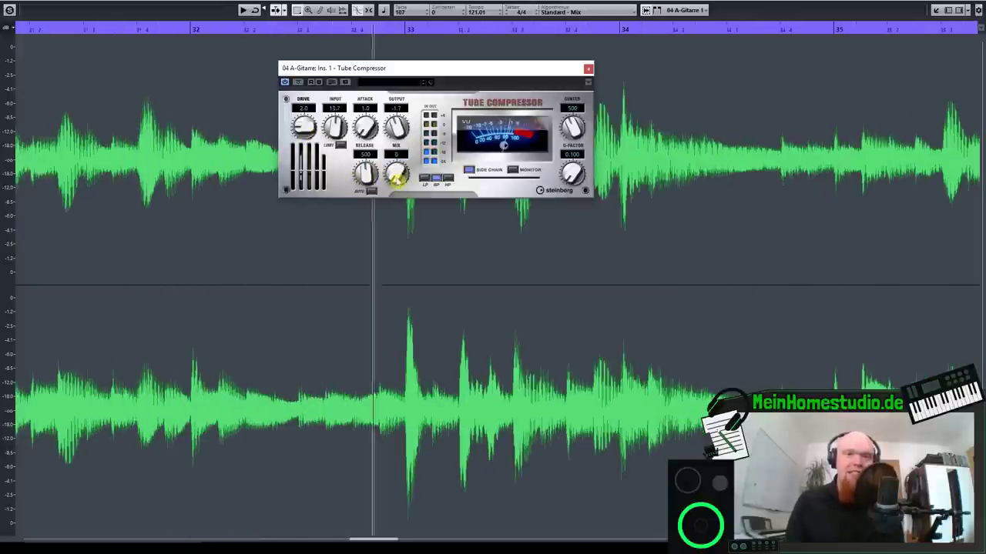
{"action": "mouse_move", "coordinate": [398, 178]}
{"action": "left_mouse_down"}
{"action": "mouse_move", "coordinate": [406, 148]}
{"action": "mouse_move", "coordinate": [401, 176]}
{"action": "left_mouse_up"}
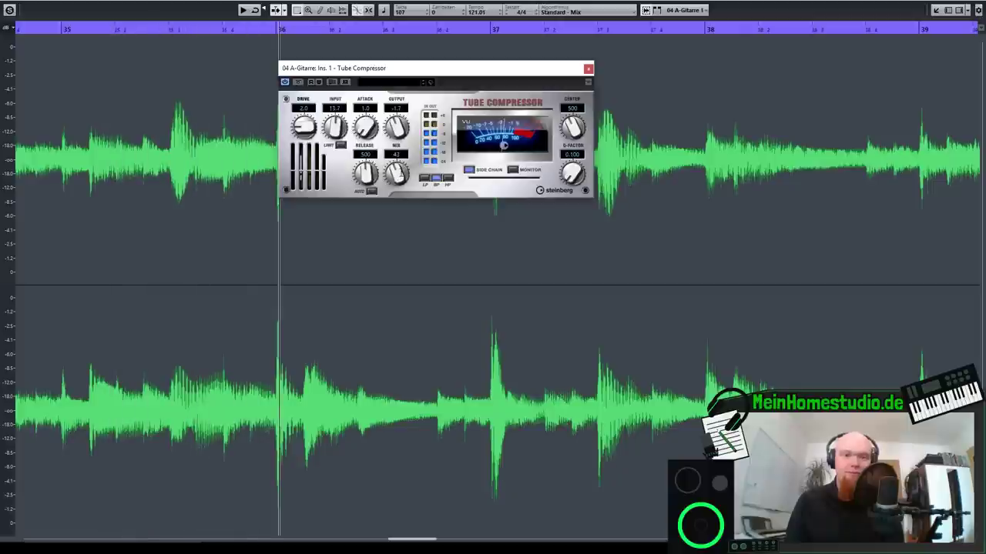
{"action": "key", "text": "space"}
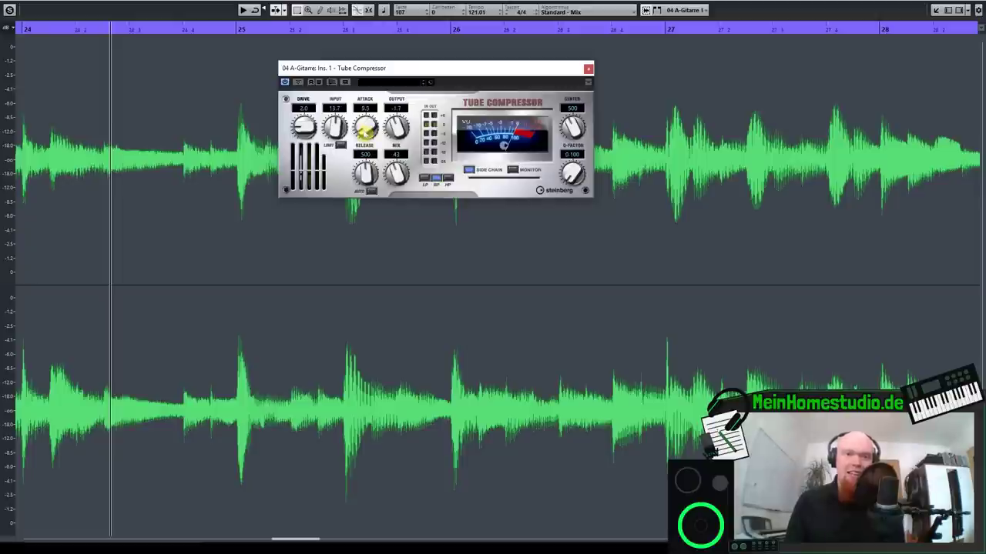
Step: Set the Tube Compressor's release to 154 and attack to 14.0, and compare the guitar with the effect bypassed and active
{"action": "left_click_drag", "start_coordinate": [365, 176], "coordinate": [362, 213]}
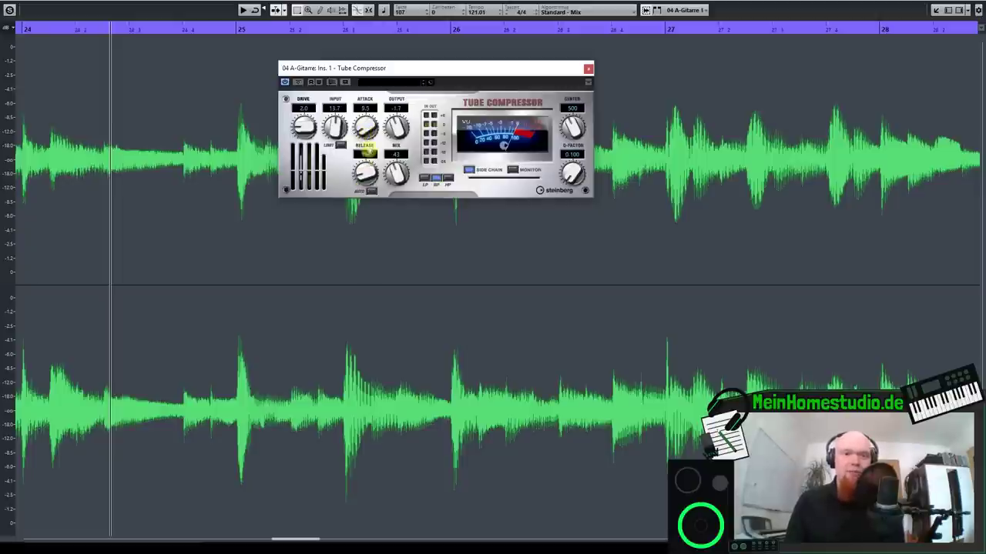
{"action": "left_click_drag", "start_coordinate": [367, 139], "coordinate": [366, 130]}
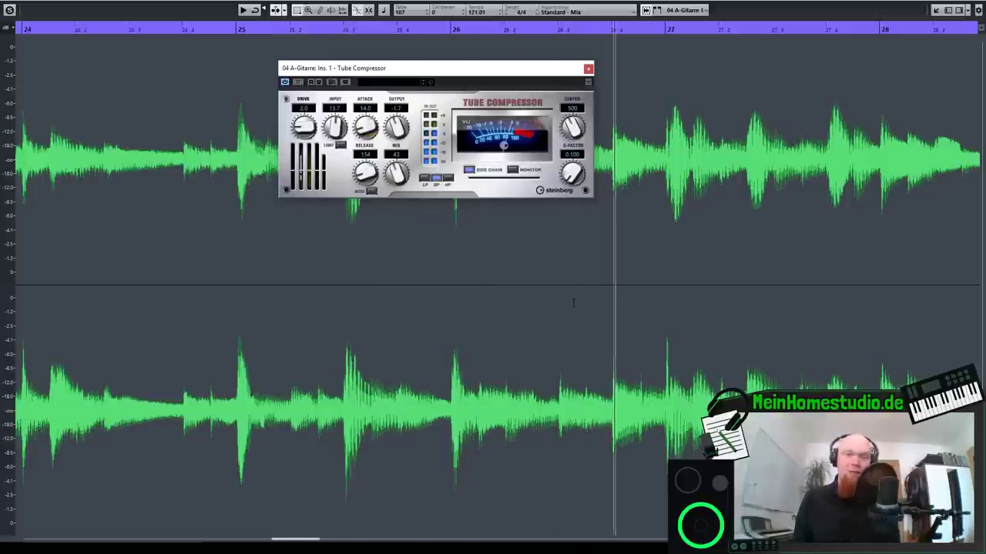
{"action": "left_click", "coordinate": [299, 82]}
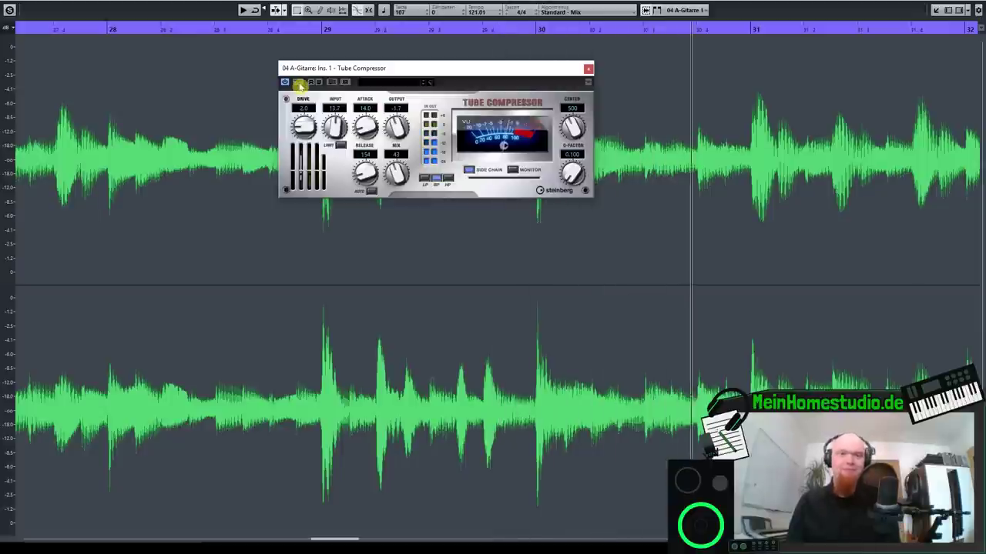
{"action": "left_click", "coordinate": [301, 86]}
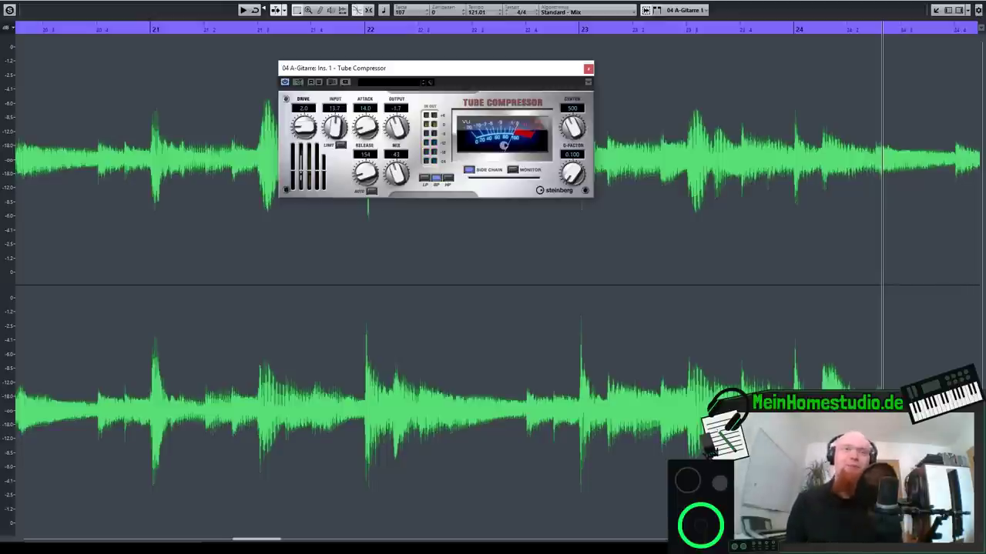
Step: Browse the Tube Compressor's preset list
{"action": "left_click", "coordinate": [385, 85]}
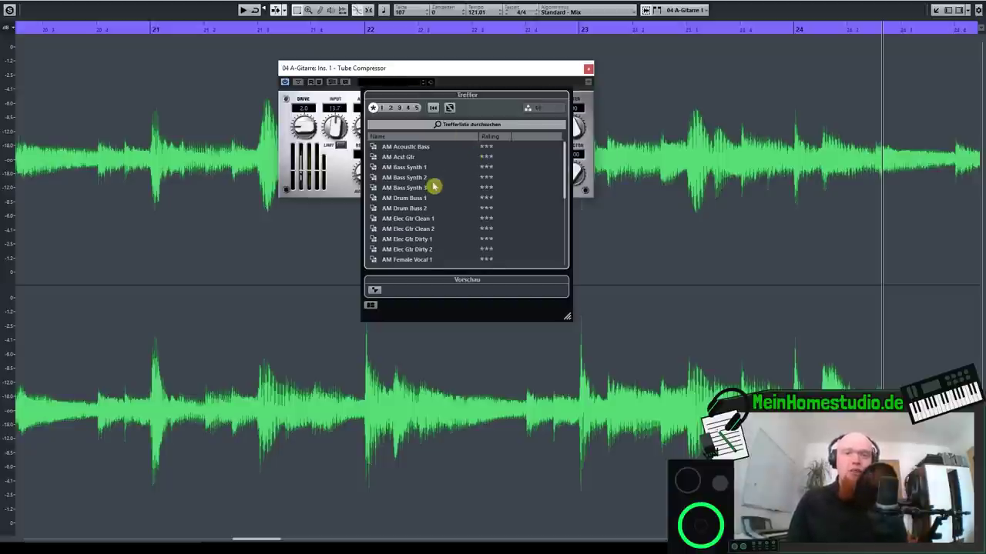
{"action": "scroll", "coordinate": [414, 206], "scroll_direction": "down", "scroll_amount": 3}
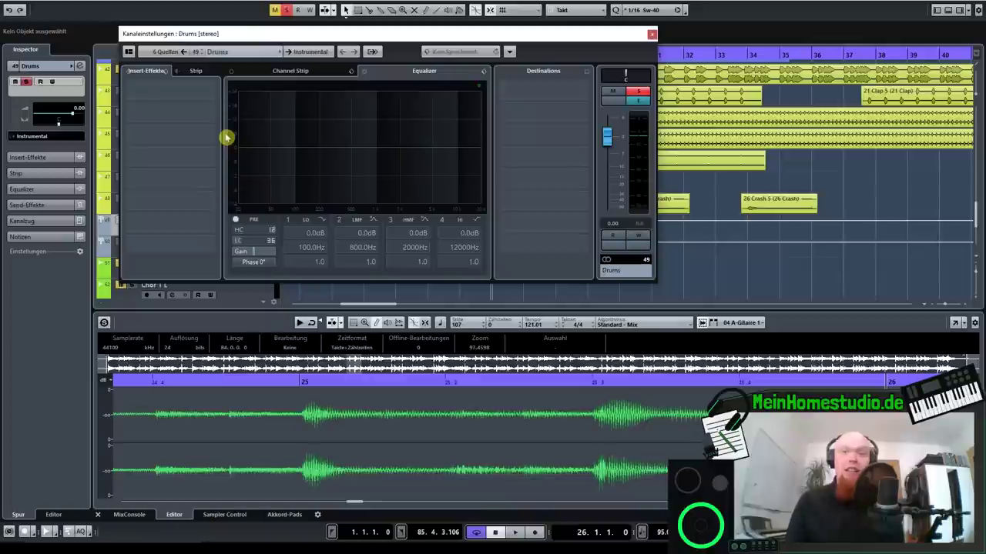
Step: Insert the VintageCompressor in the first insert slot of the Drums channel and move its window clear of the insert list
{"action": "left_click", "coordinate": [213, 92]}
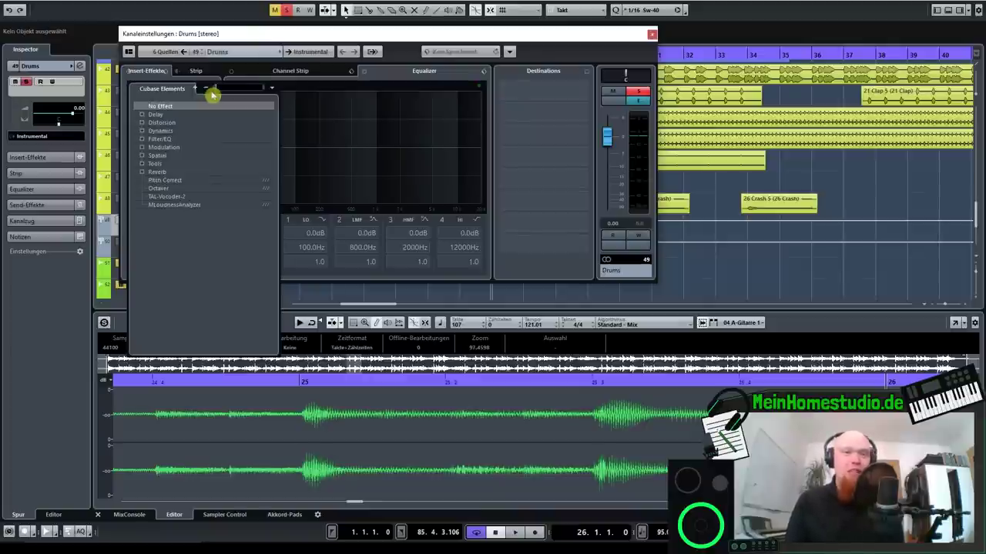
{"action": "left_click", "coordinate": [142, 132]}
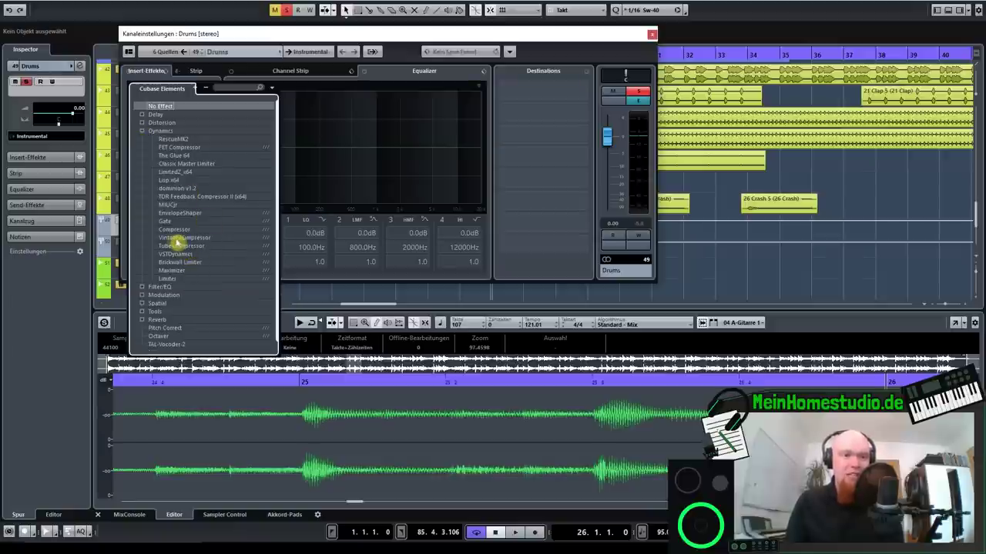
{"action": "left_click", "coordinate": [174, 242]}
{"action": "left_click_drag", "start_coordinate": [378, 95], "coordinate": [416, 44]}
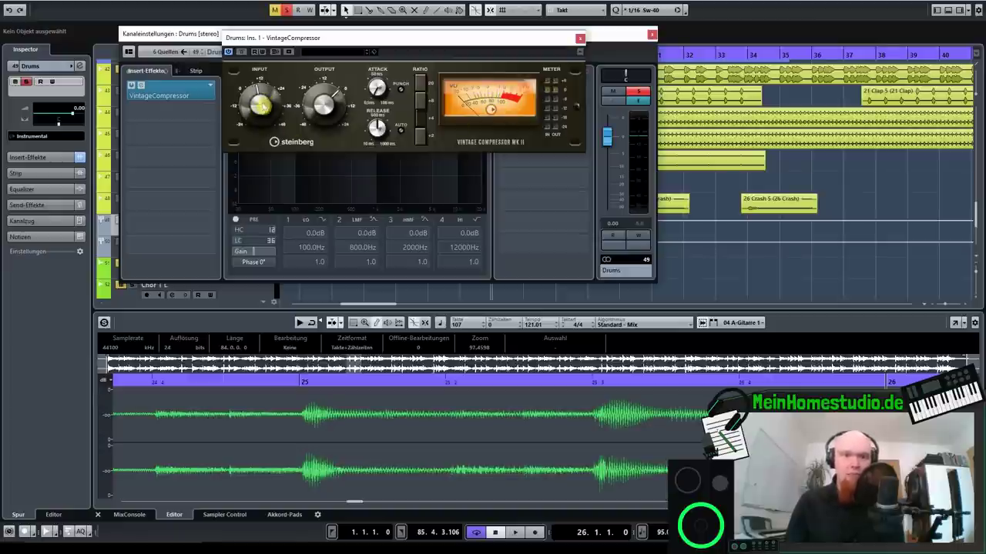
Step: Adjust the VintageCompressor's input during drum playback, with Punch and Auto enabled, and stop playback
{"action": "key", "text": "space"}
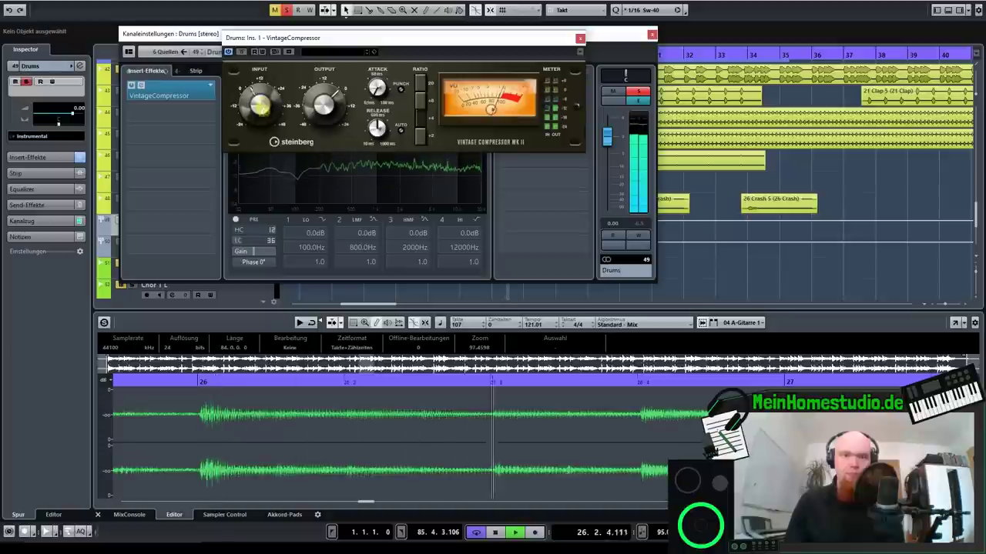
{"action": "left_click_drag", "start_coordinate": [261, 119], "coordinate": [266, 99]}
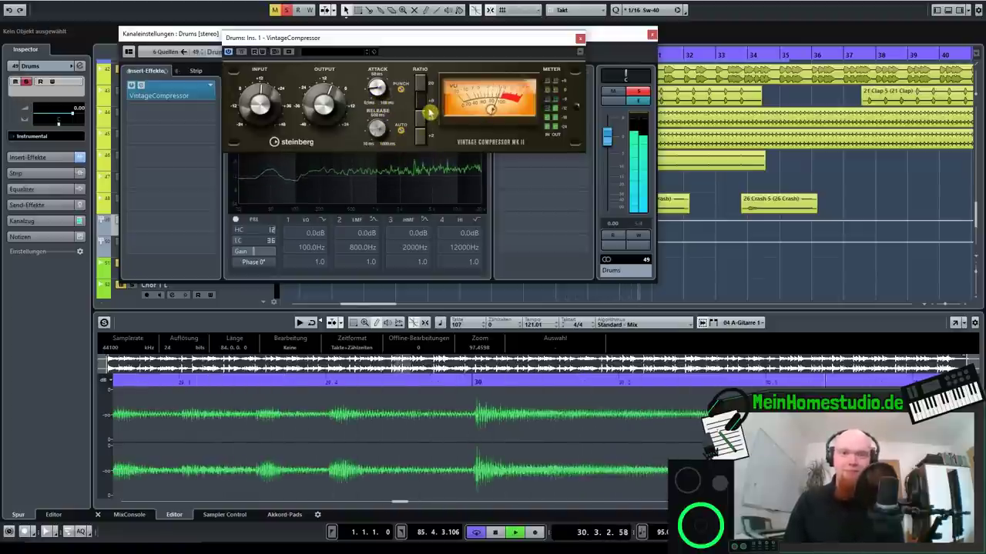
{"action": "key", "text": "space"}
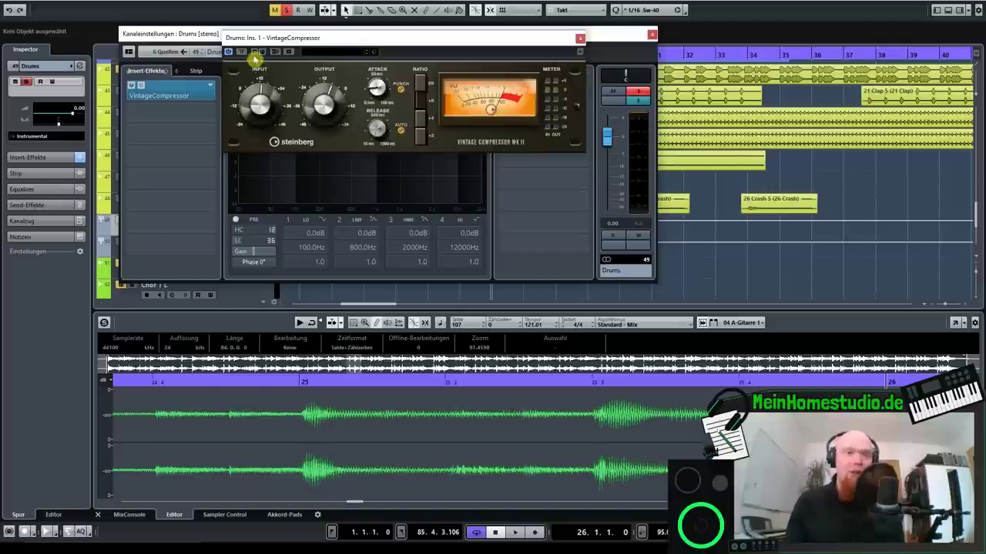
Step: Compare the drums with the VintageCompressor bypassed and active during playback
{"action": "key", "text": "space"}
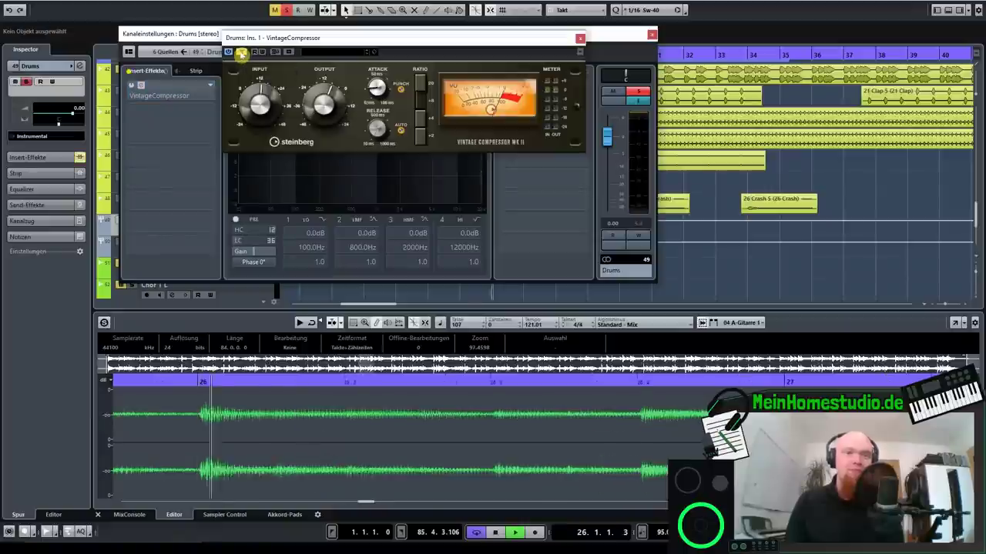
{"action": "left_click", "coordinate": [241, 53]}
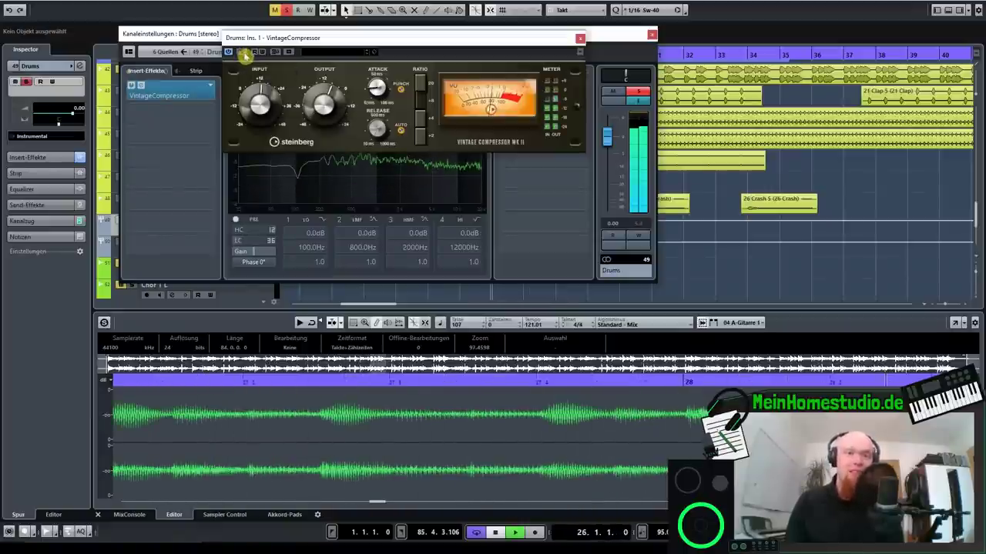
{"action": "key", "text": "space"}
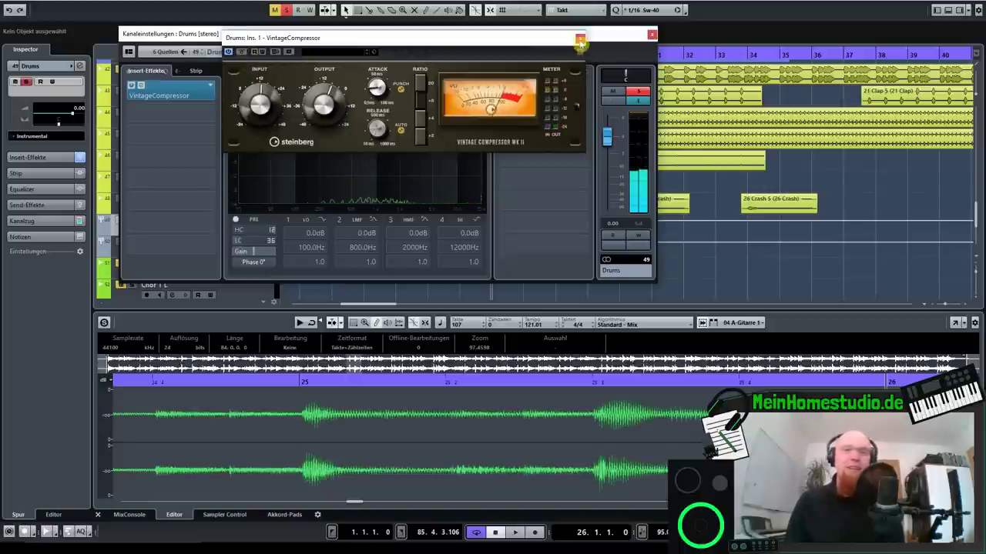
Step: Close the VintageCompressor, replace it with the Limiter in the Drums channel's first insert slot, and move its window clear of the insert list
{"action": "left_click", "coordinate": [580, 41]}
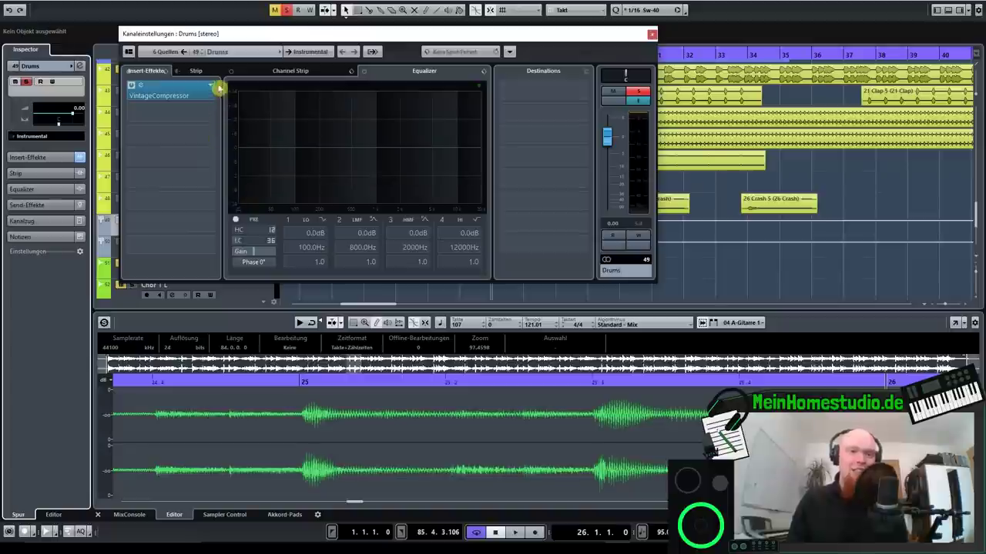
{"action": "left_click", "coordinate": [210, 87]}
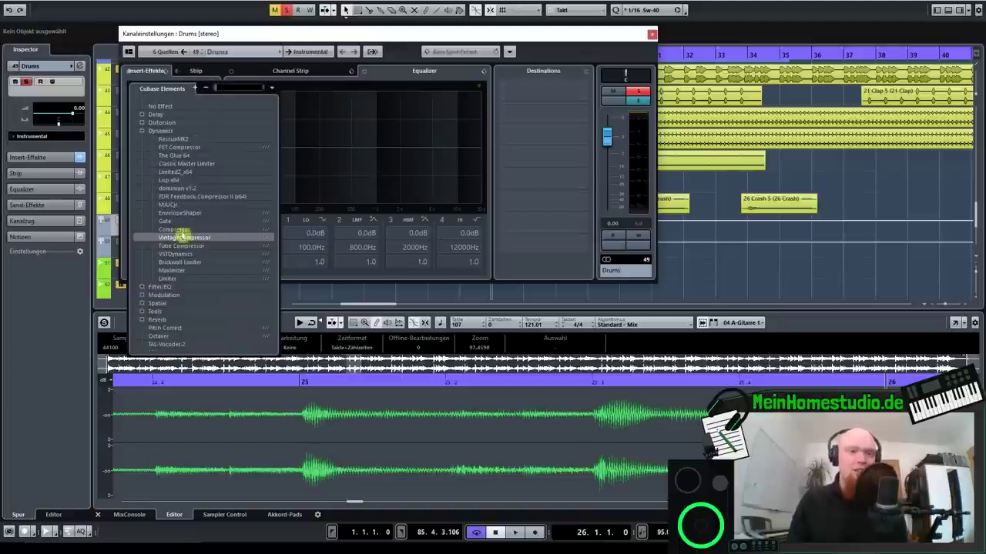
{"action": "left_click", "coordinate": [170, 280]}
{"action": "left_click_drag", "start_coordinate": [493, 145], "coordinate": [412, 42]}
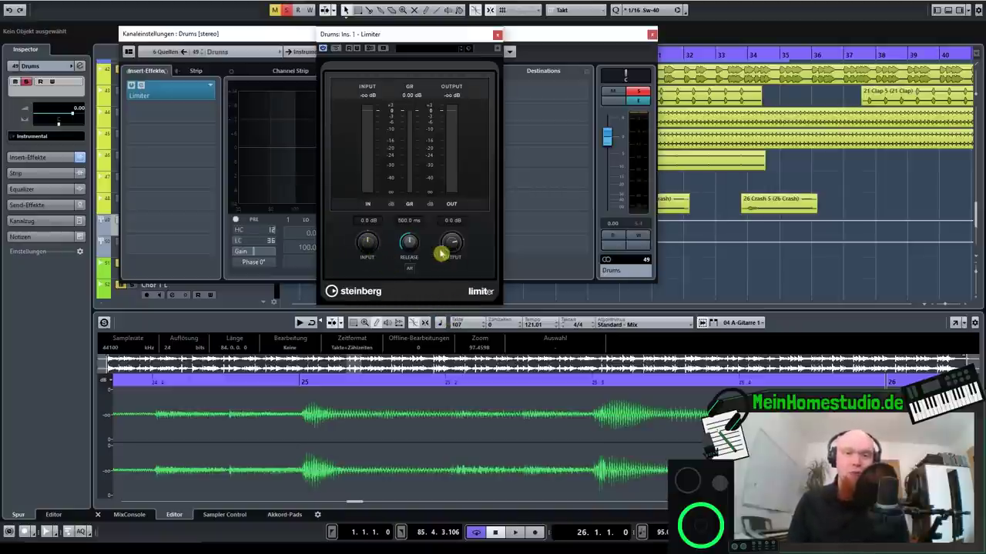
Step: Set the Limiter's release to 475 ms, input to 11.5 dB and output to -6.9 dB while listening to the drums
{"action": "scroll", "coordinate": [409, 244], "scroll_direction": "down", "scroll_amount": 1}
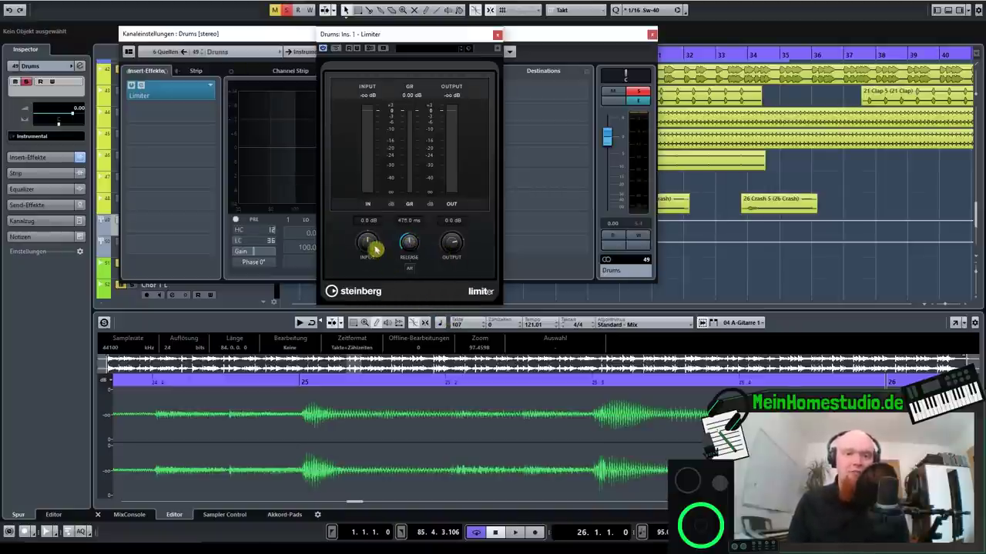
{"action": "left_click_drag", "start_coordinate": [370, 251], "coordinate": [376, 242]}
{"action": "key", "text": "space"}
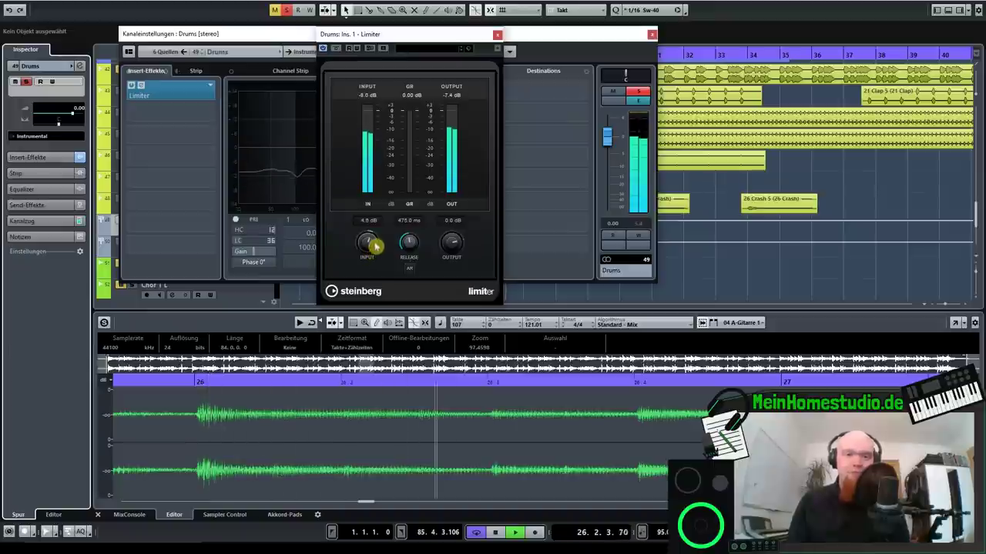
{"action": "left_click_drag", "start_coordinate": [449, 249], "coordinate": [444, 255]}
{"action": "left_click_drag", "start_coordinate": [374, 249], "coordinate": [376, 239]}
{"action": "mouse_move", "coordinate": [451, 247]}
{"action": "left_mouse_down"}
{"action": "mouse_move", "coordinate": [447, 261]}
{"action": "mouse_move", "coordinate": [452, 241]}
{"action": "left_mouse_up"}
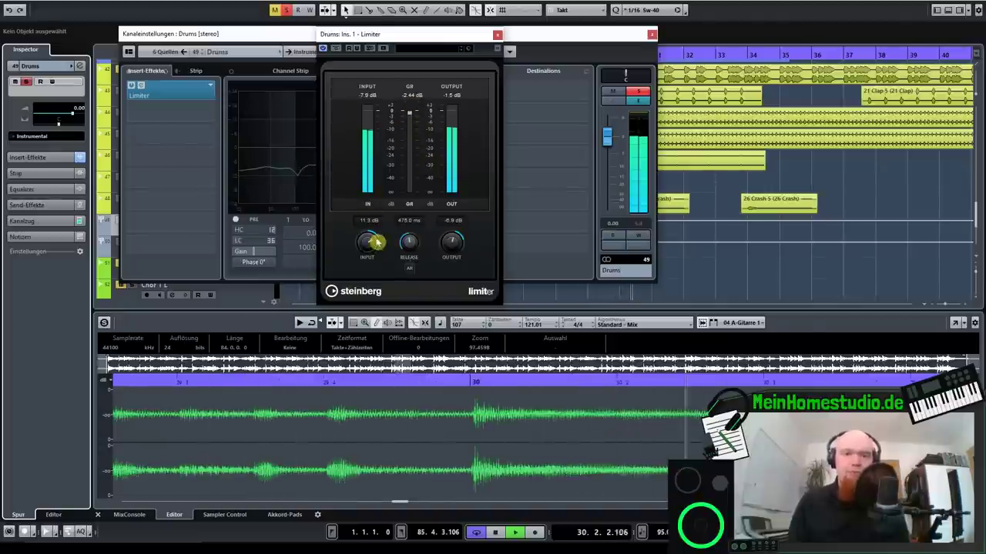
{"action": "key", "text": "space"}
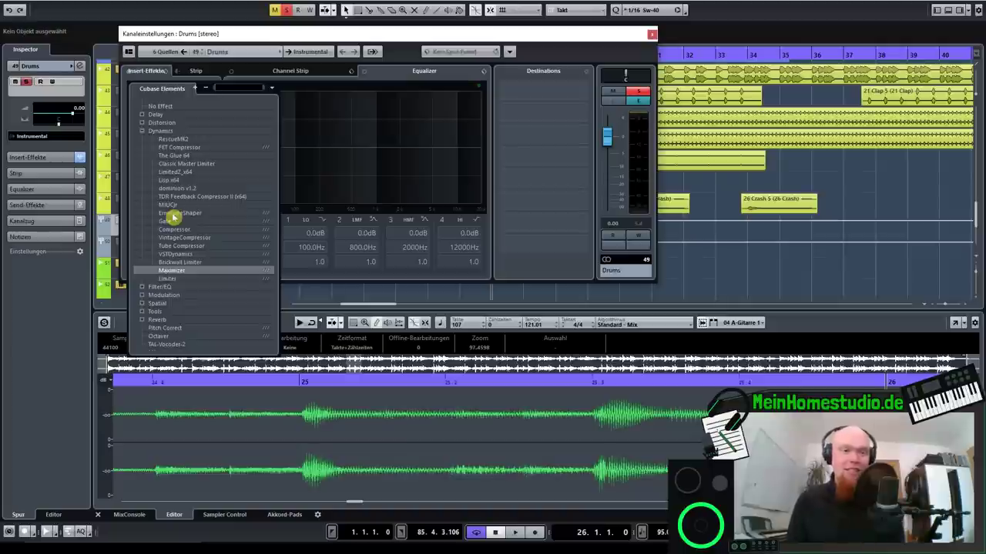
Step: Replace the Limiter with the Maximizer on the Drums channel, move its window up, and switch it to Modern mode
{"action": "left_click", "coordinate": [177, 272]}
{"action": "left_click_drag", "start_coordinate": [450, 46], "coordinate": [463, 37]}
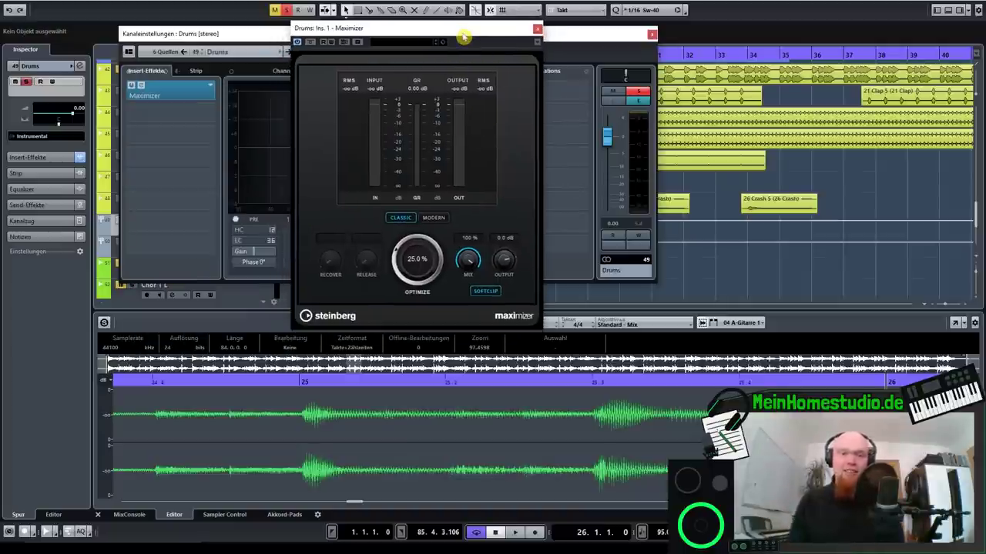
{"action": "left_click", "coordinate": [435, 220]}
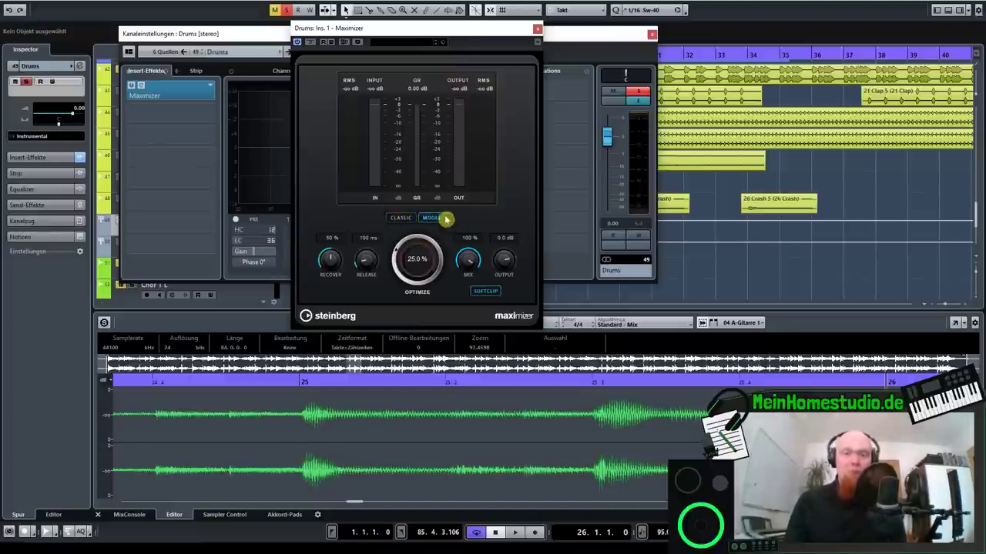
Step: Try different Optimize amounts on the Maximizer during drum playback and settle on 43.1 %
{"action": "left_click_drag", "start_coordinate": [416, 263], "coordinate": [427, 351]}
{"action": "left_click_drag", "start_coordinate": [415, 267], "coordinate": [420, 332]}
{"action": "left_click_drag", "start_coordinate": [421, 263], "coordinate": [420, 228]}
{"action": "key", "text": "space"}
{"action": "left_click_drag", "start_coordinate": [482, 104], "coordinate": [546, 14]}
{"action": "left_click_drag", "start_coordinate": [421, 249], "coordinate": [422, 276]}
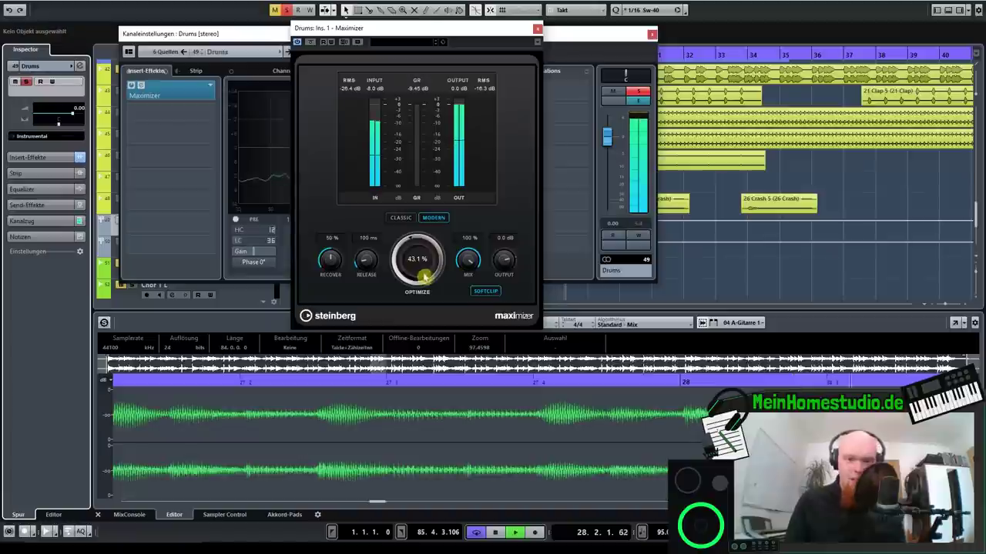
{"action": "key", "text": "space"}
Step: Turn the Maximizer's mix down to 0 %, and settle on a 38 % mix with Optimize at 49.4 % while the drums play
{"action": "scroll", "coordinate": [469, 275], "scroll_direction": "down", "scroll_amount": 8}
{"action": "left_click_drag", "start_coordinate": [471, 274], "coordinate": [467, 319]}
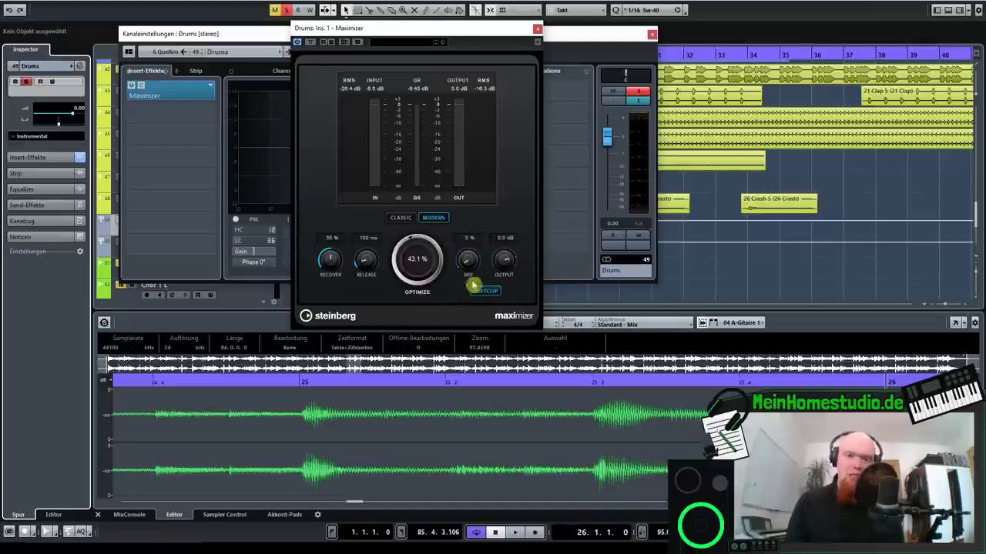
{"action": "left_click_drag", "start_coordinate": [470, 268], "coordinate": [512, 160]}
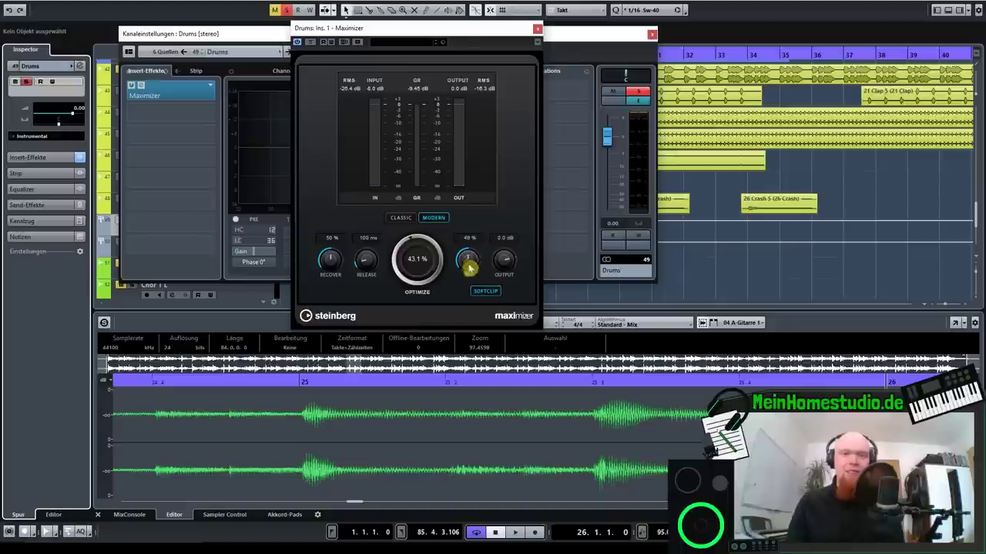
{"action": "left_click_drag", "start_coordinate": [470, 264], "coordinate": [471, 284]}
{"action": "left_click_drag", "start_coordinate": [426, 252], "coordinate": [429, 236]}
{"action": "left_click_drag", "start_coordinate": [434, 270], "coordinate": [468, 265]}
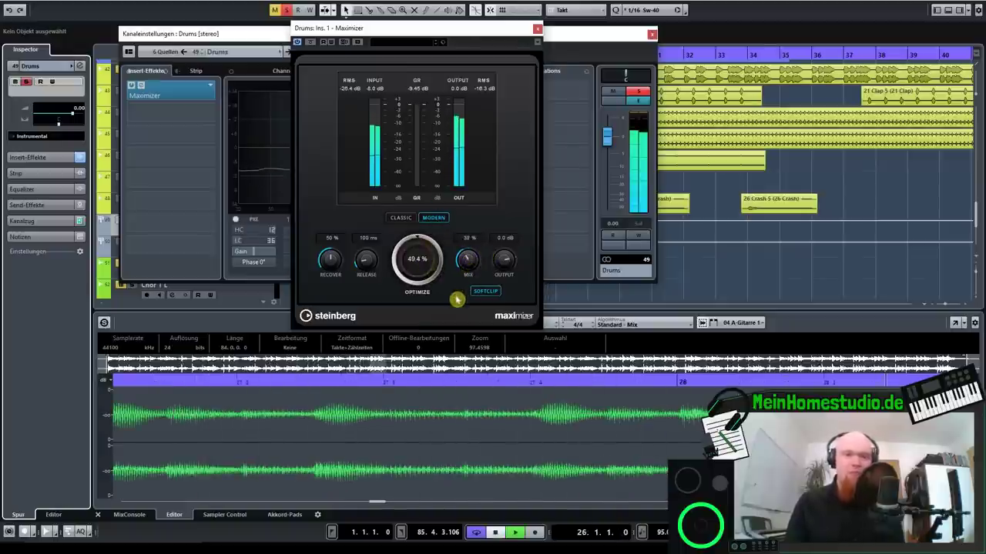
{"action": "key", "text": "space"}
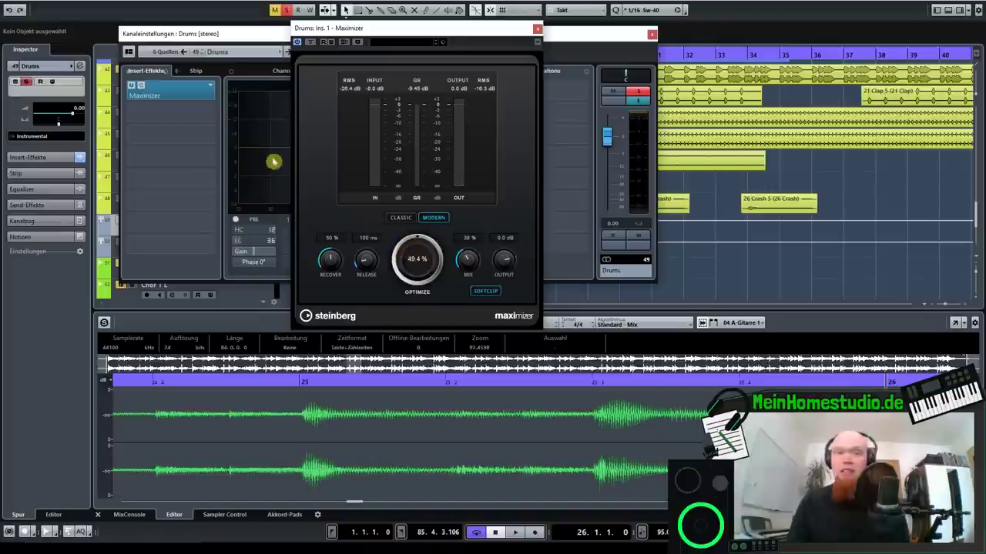
Step: Replace the Maximizer with the TDR Nova equalizer from the Filter/EQ category and move its window up
{"action": "left_click", "coordinate": [210, 90]}
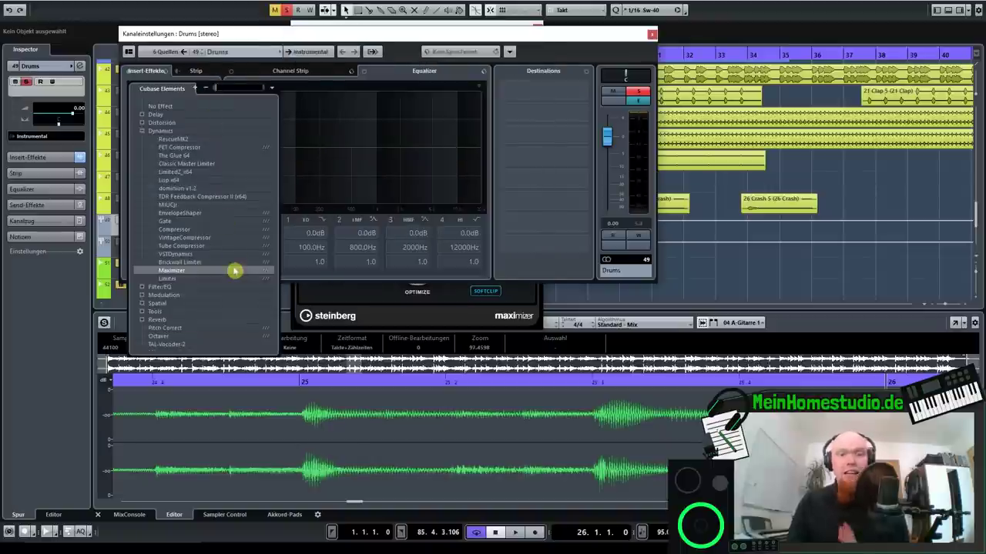
{"action": "left_click", "coordinate": [143, 287]}
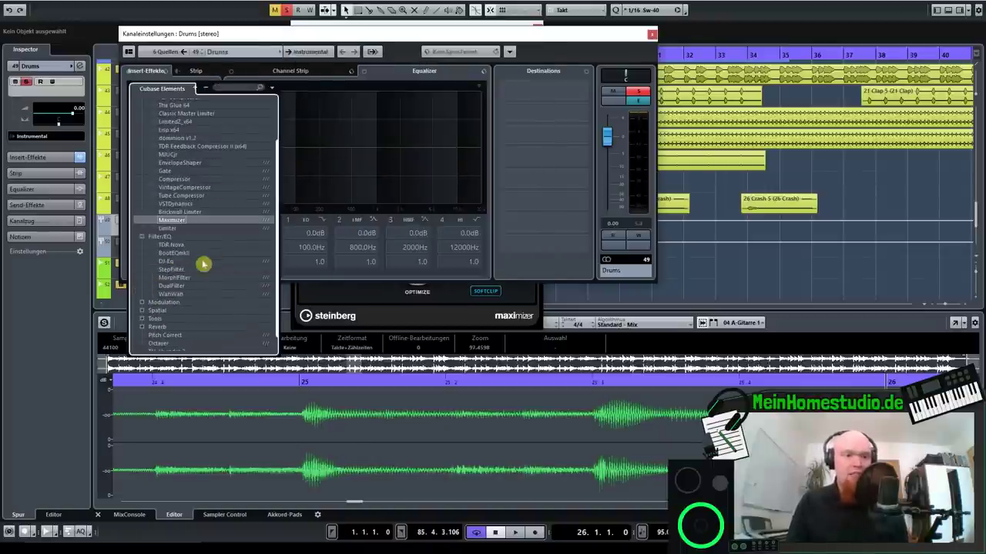
{"action": "left_click", "coordinate": [174, 245]}
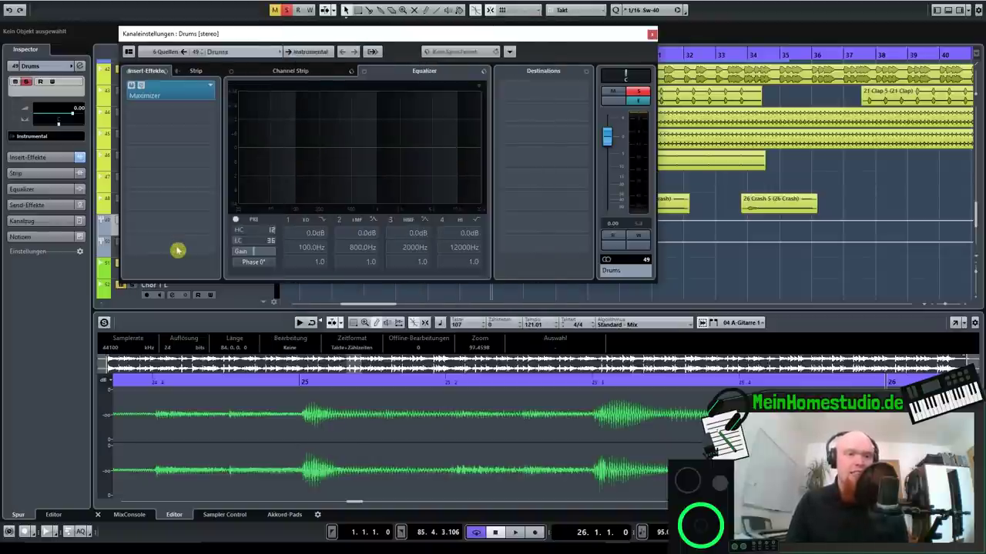
{"action": "left_click_drag", "start_coordinate": [435, 49], "coordinate": [494, 32]}
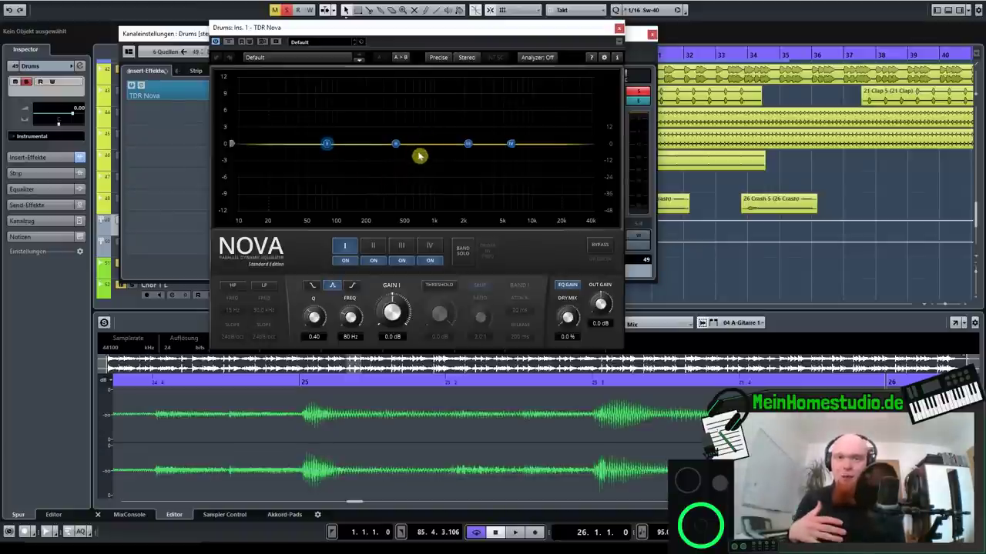
Step: Place Nova's band II at 1001 Hz and -0.1 dB, and enable its threshold at -23.8 dB with ratio 2.4:1 and attack 26 ms
{"action": "left_click_drag", "start_coordinate": [395, 144], "coordinate": [439, 137]}
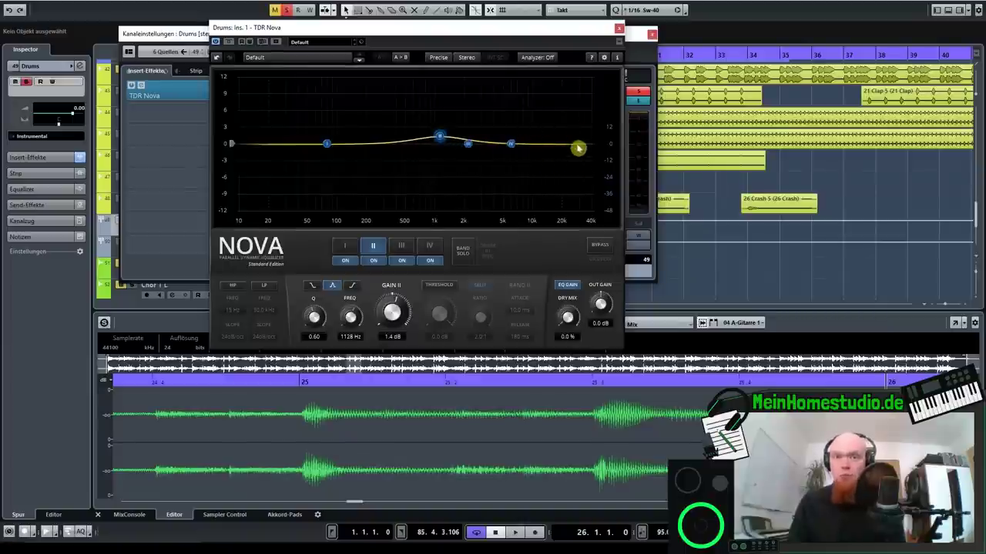
{"action": "mouse_move", "coordinate": [441, 139]}
{"action": "left_mouse_down"}
{"action": "mouse_move", "coordinate": [449, 140]}
{"action": "mouse_move", "coordinate": [434, 145]}
{"action": "left_mouse_up"}
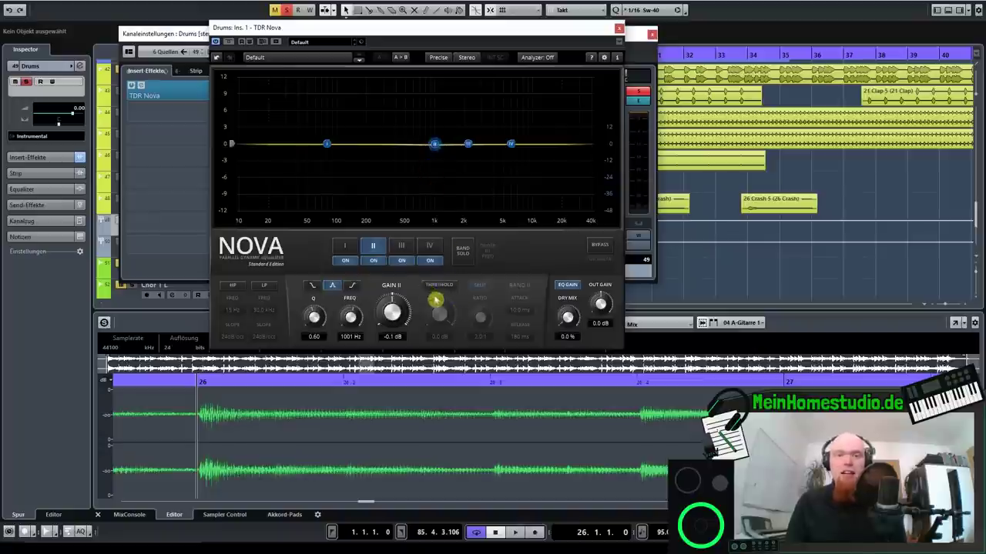
{"action": "left_click", "coordinate": [440, 287]}
{"action": "left_click_drag", "start_coordinate": [439, 327], "coordinate": [445, 353]}
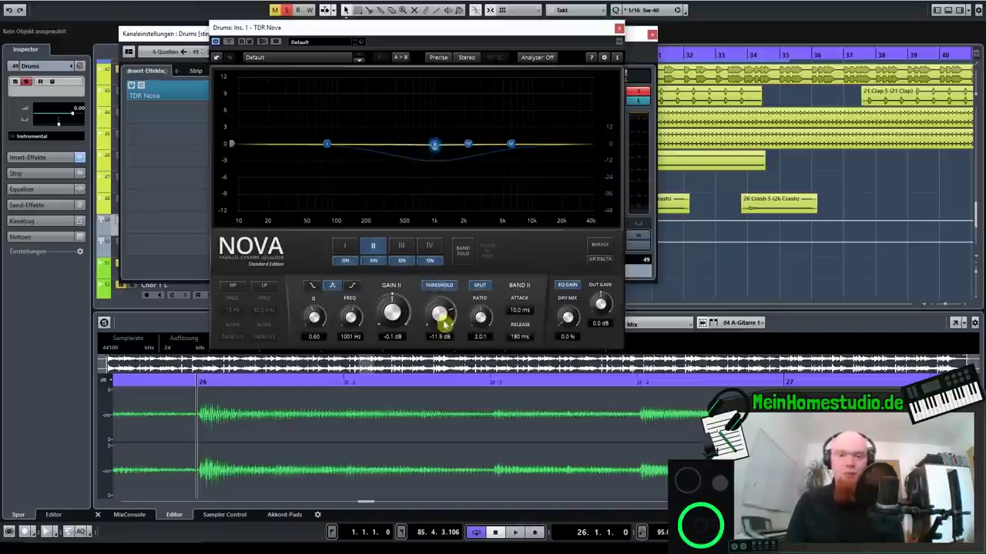
{"action": "left_click_drag", "start_coordinate": [443, 316], "coordinate": [516, 338]}
{"action": "left_click_drag", "start_coordinate": [437, 315], "coordinate": [436, 341]}
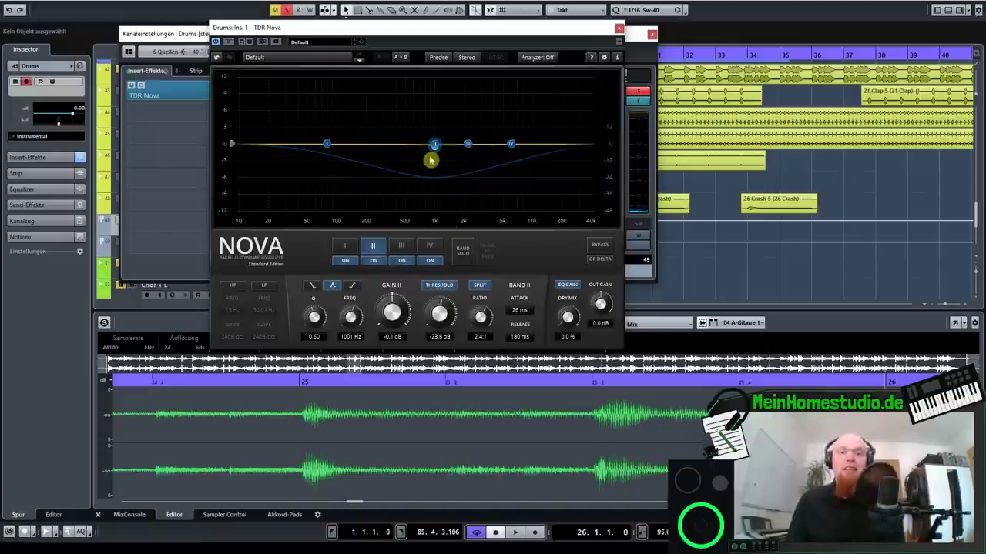
Step: Raise Nova's band II to 2.2 dB at 1398 Hz and play the drums through it
{"action": "mouse_move", "coordinate": [435, 145]}
{"action": "left_mouse_down"}
{"action": "mouse_move", "coordinate": [424, 122]}
{"action": "mouse_move", "coordinate": [425, 134]}
{"action": "mouse_move", "coordinate": [455, 126]}
{"action": "mouse_move", "coordinate": [448, 133]}
{"action": "left_mouse_up"}
{"action": "key", "text": "space"}
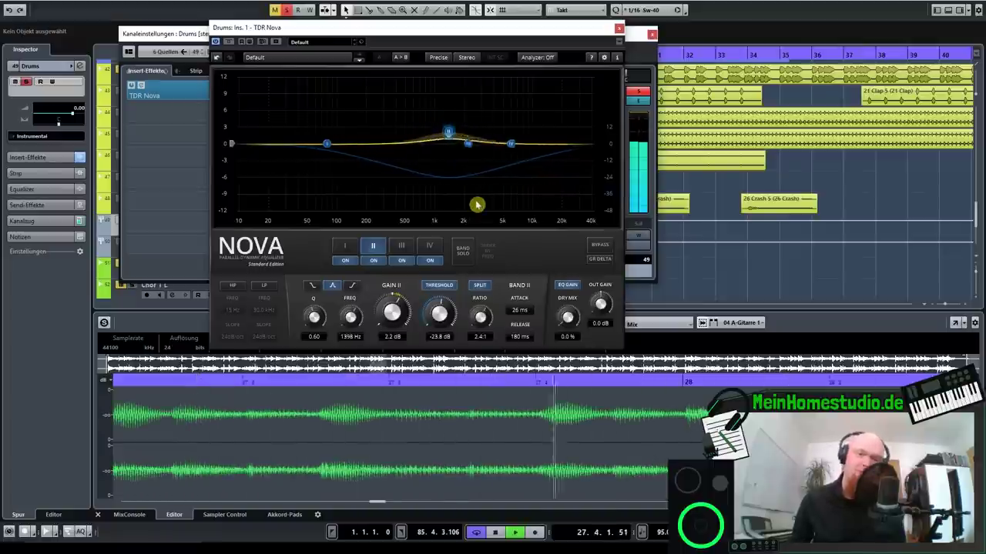